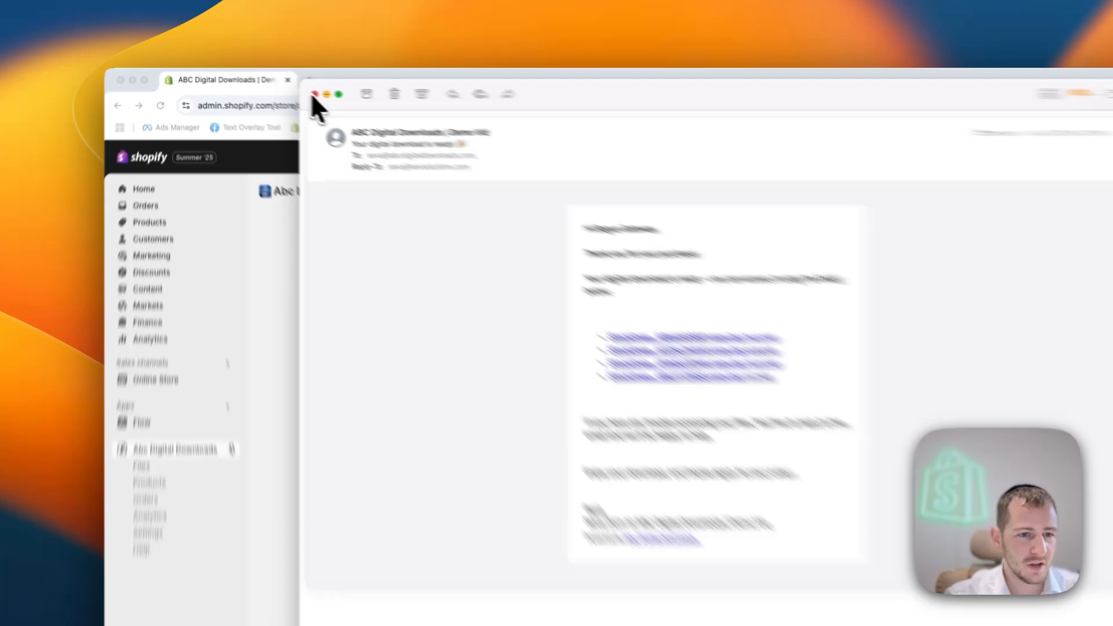
- Leave the delivery email and open the Order Download Links email template for editing from the Abc Digital Downloads settings
{"action": "left_click", "coordinate": [315, 94]}
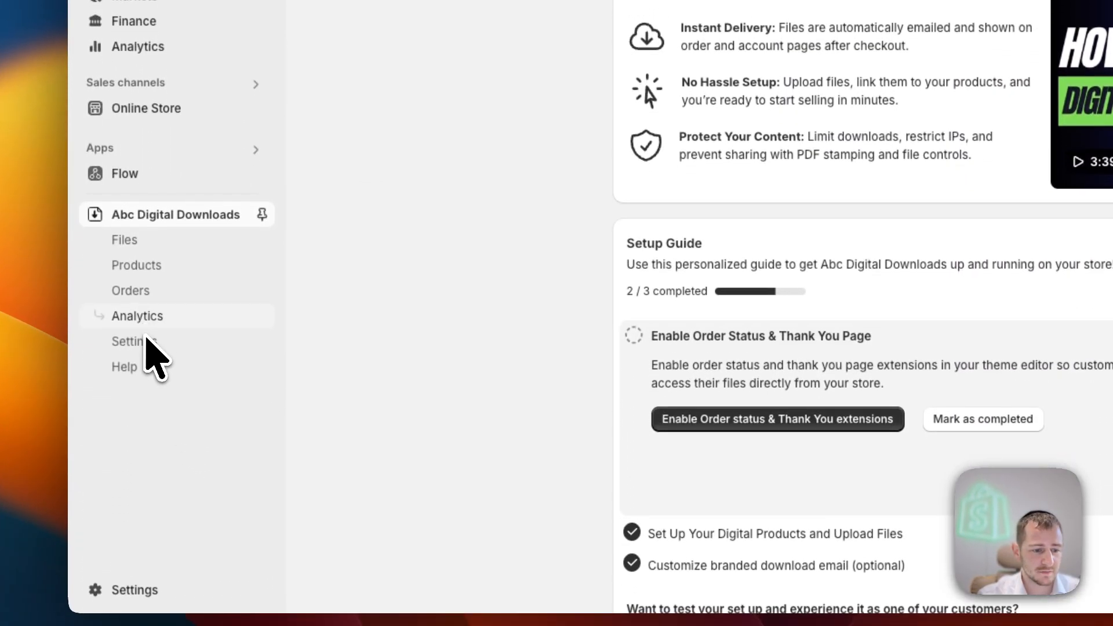
{"action": "left_click", "coordinate": [139, 341]}
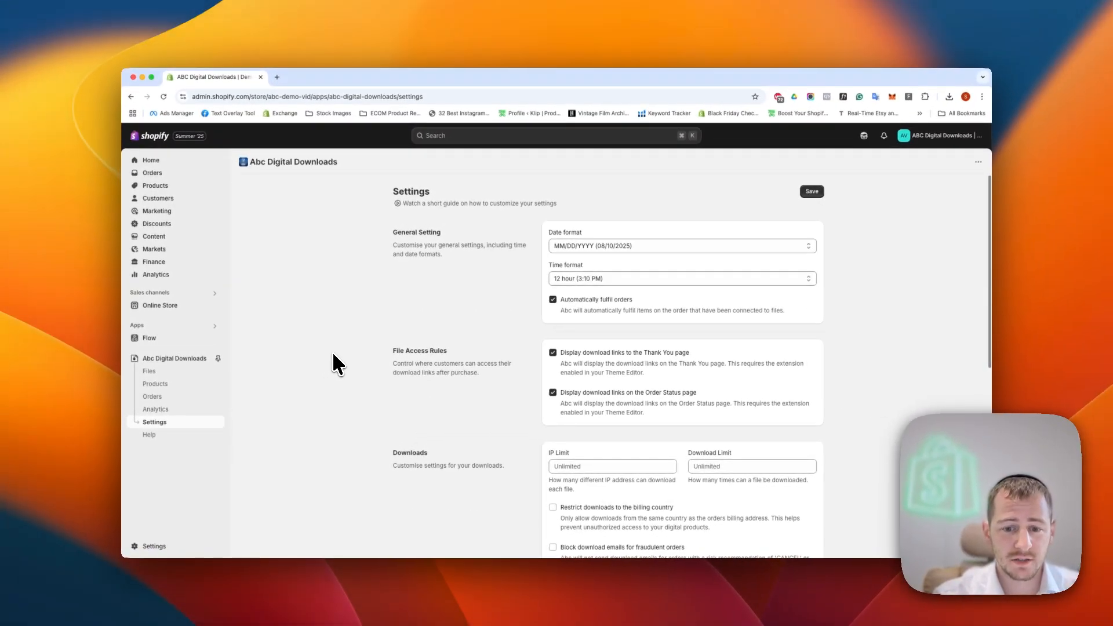
{"action": "scroll", "coordinate": [332, 352], "scroll_direction": "down", "scroll_amount": 5}
{"action": "scroll", "coordinate": [333, 353], "scroll_direction": "down", "scroll_amount": 3}
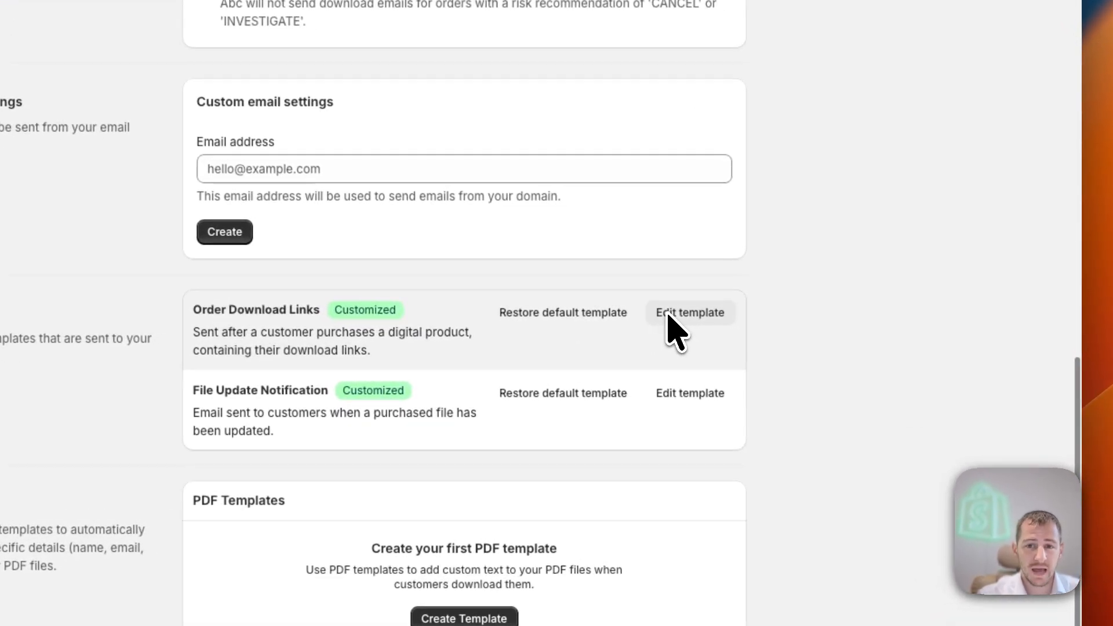
{"action": "left_click", "coordinate": [670, 316]}
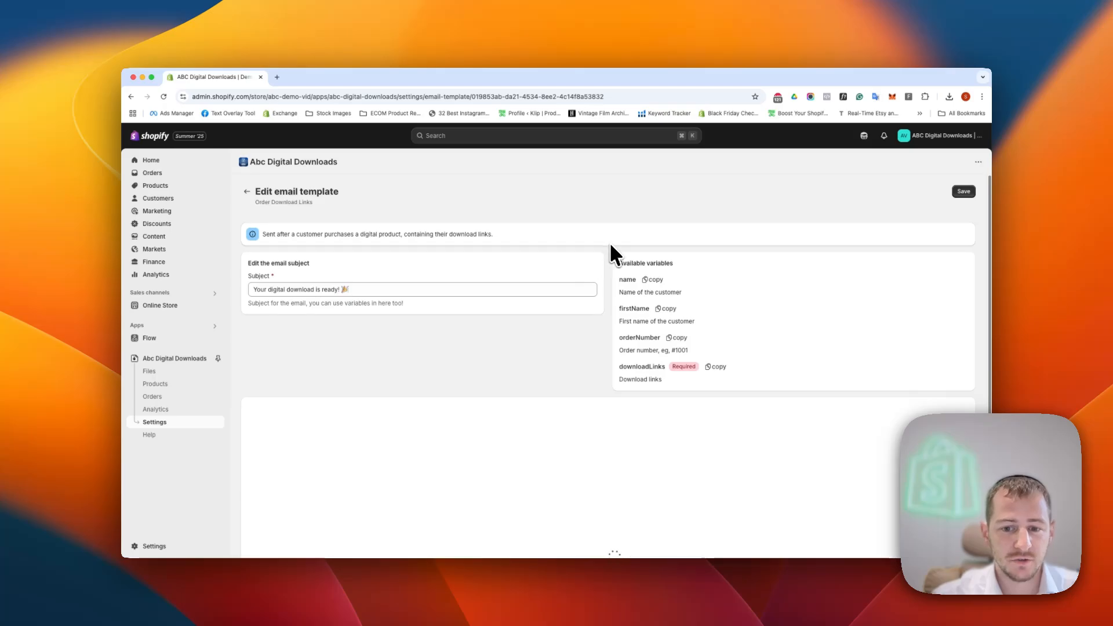
- Review the Order Download Links template's layout, its email subject and the available variables
{"action": "scroll", "coordinate": [634, 264], "scroll_direction": "down", "scroll_amount": 5}
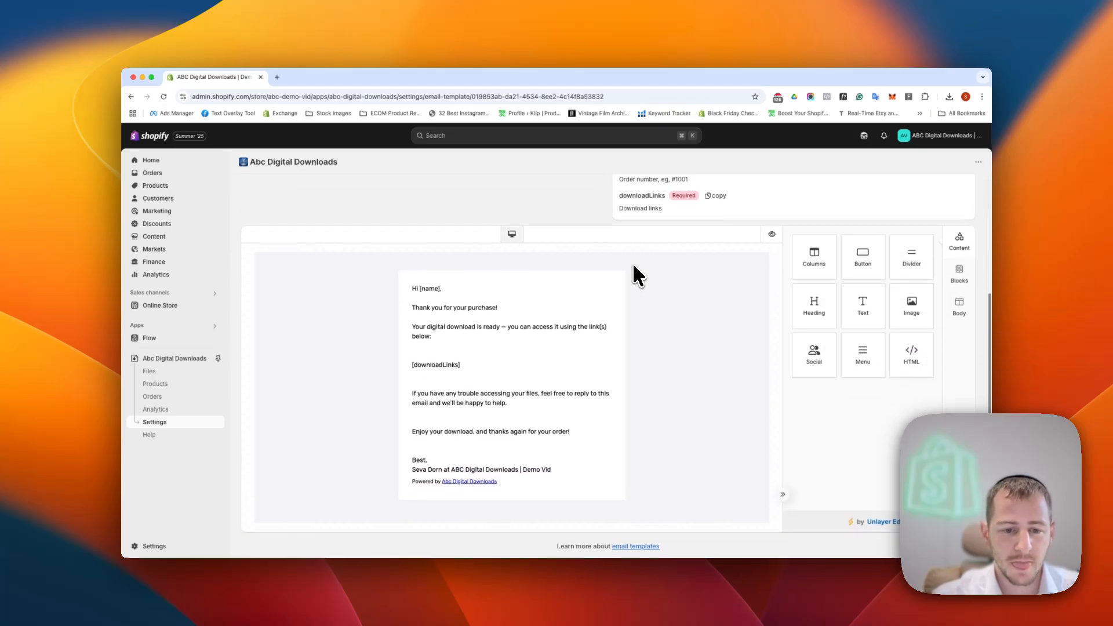
{"action": "scroll", "coordinate": [632, 260], "scroll_direction": "up", "scroll_amount": 5}
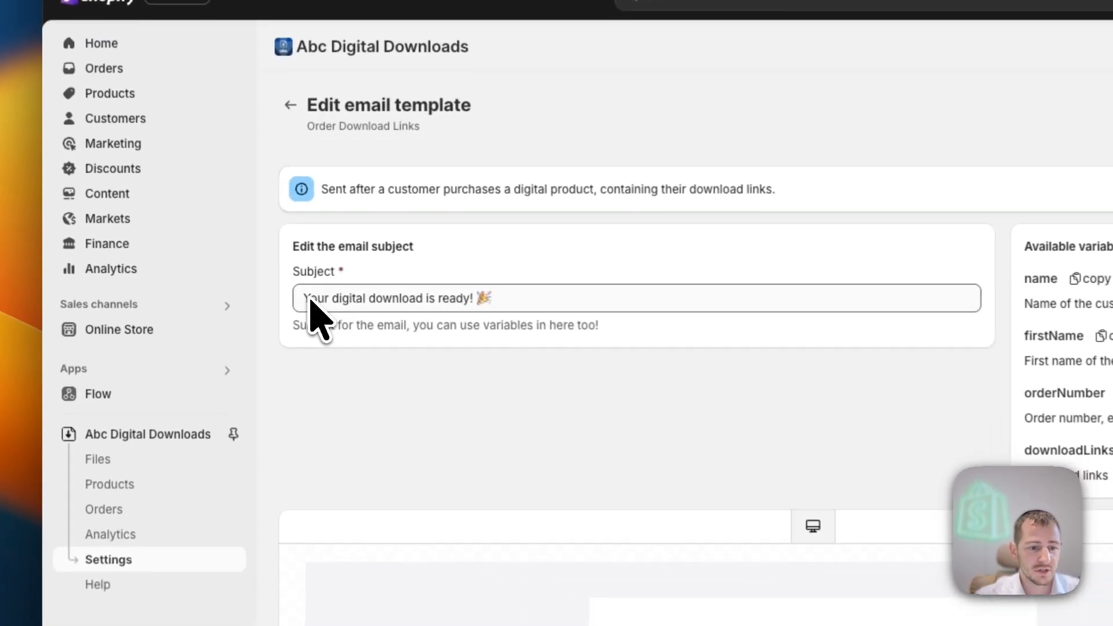
{"action": "left_click_drag", "start_coordinate": [256, 289], "coordinate": [383, 290]}
{"action": "left_click", "coordinate": [566, 298]}
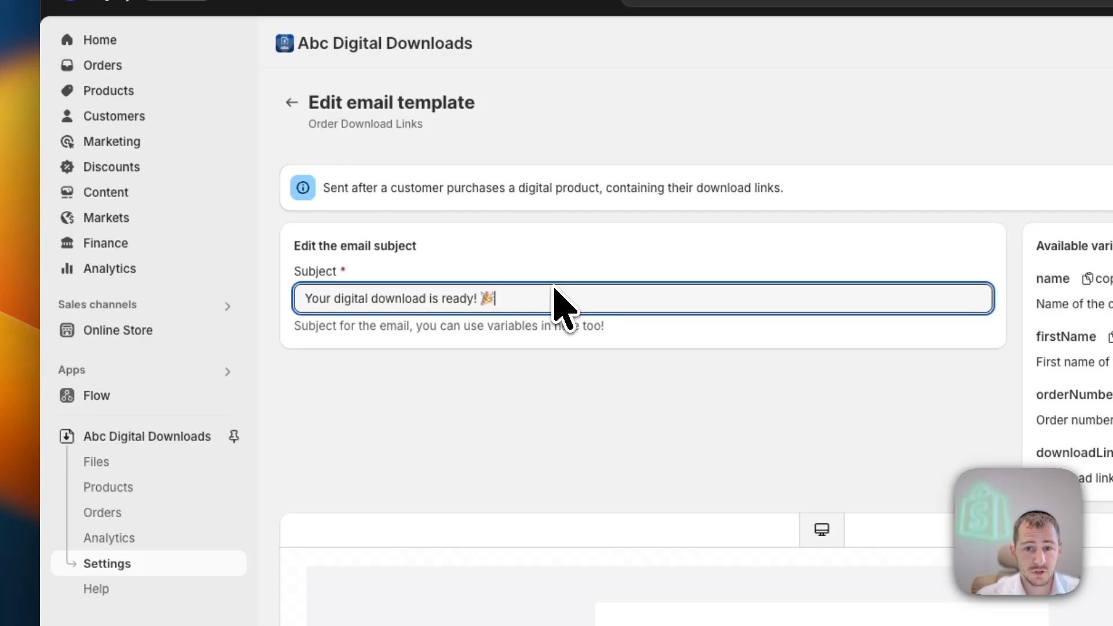
{"action": "left_click_drag", "start_coordinate": [306, 299], "coordinate": [495, 302]}
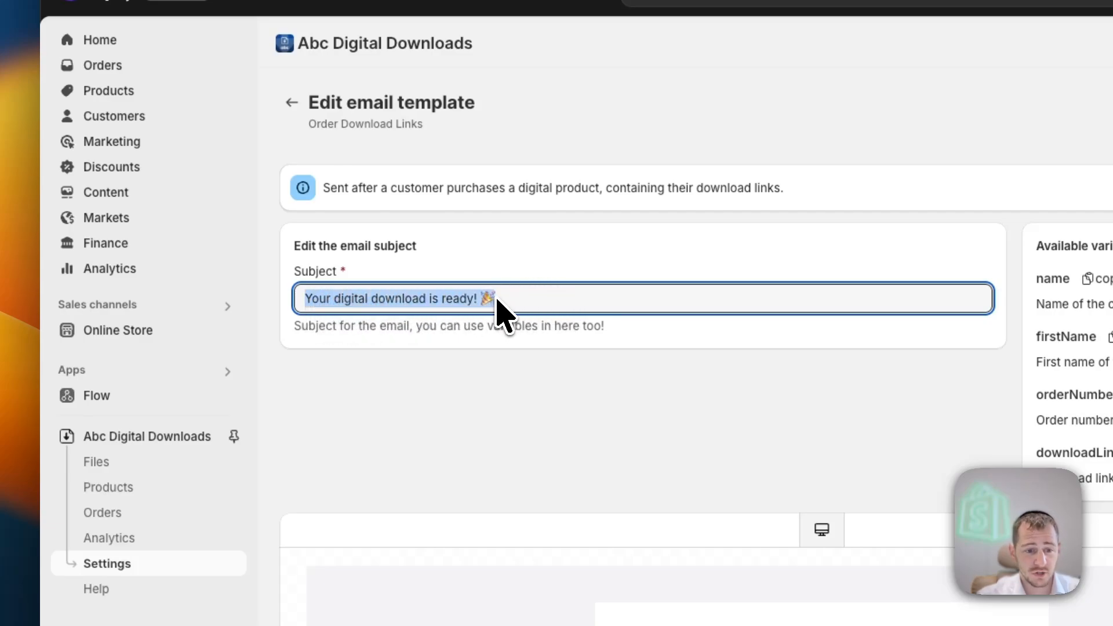
{"action": "left_click", "coordinate": [498, 301]}
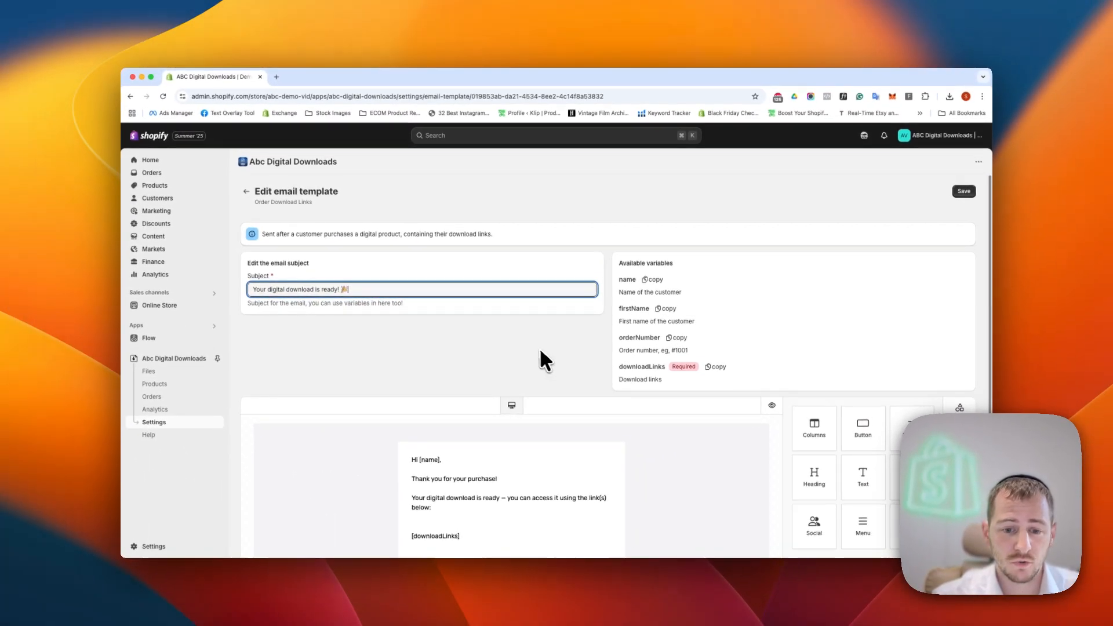
{"action": "scroll", "coordinate": [540, 355], "scroll_direction": "down", "scroll_amount": 5}
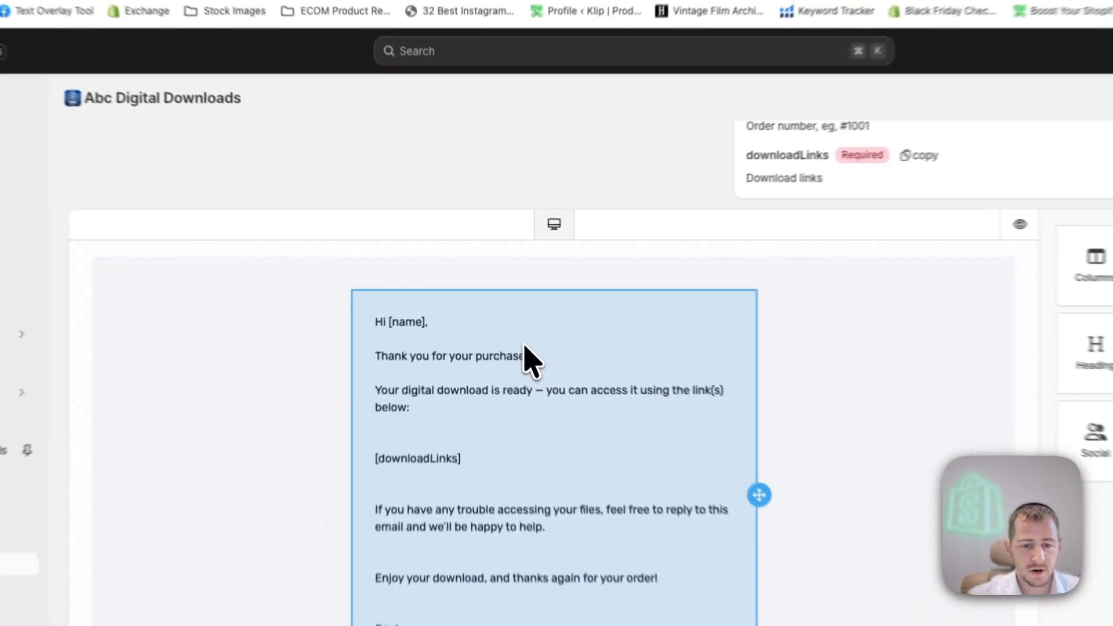
- Examine the editable body text of the email template, then close its text properties
{"action": "left_click", "coordinate": [524, 346]}
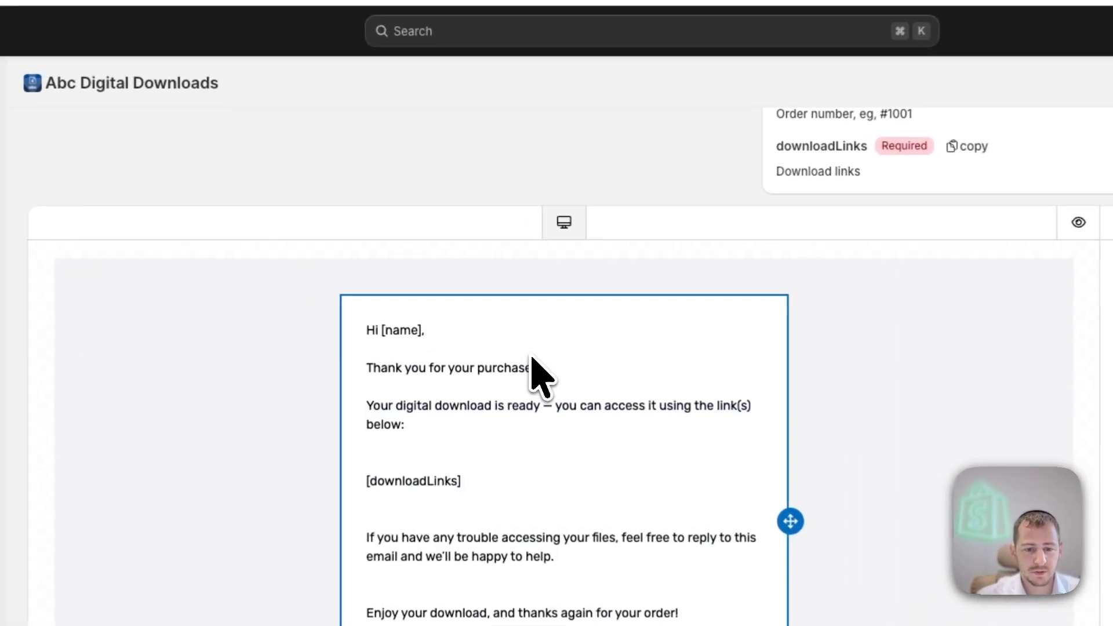
{"action": "left_click", "coordinate": [372, 341]}
{"action": "left_click", "coordinate": [617, 462]}
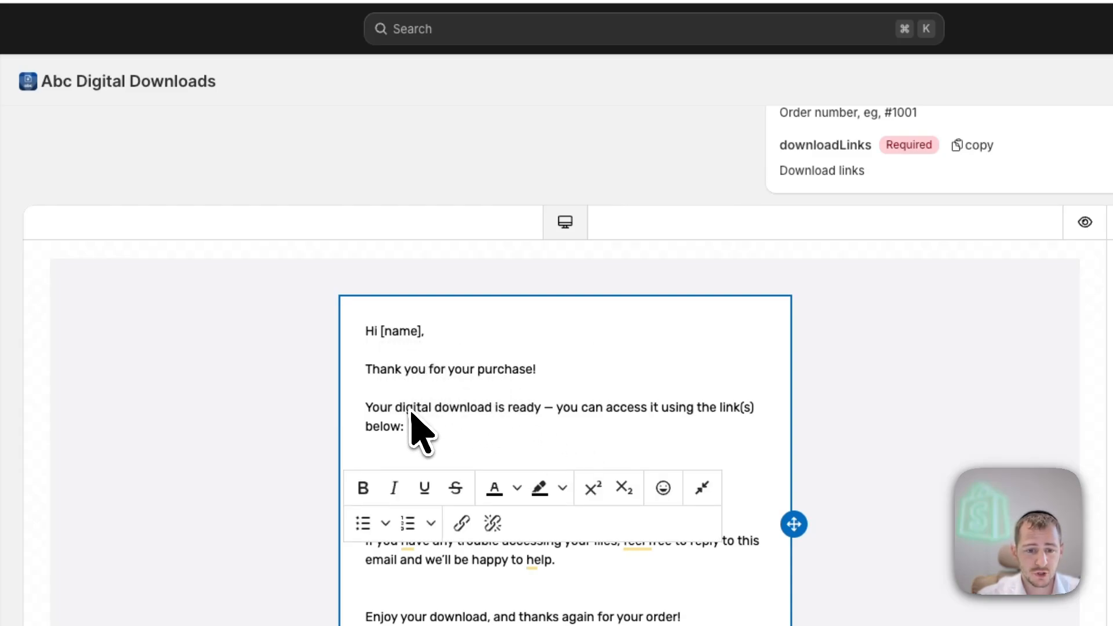
{"action": "left_click", "coordinate": [665, 384]}
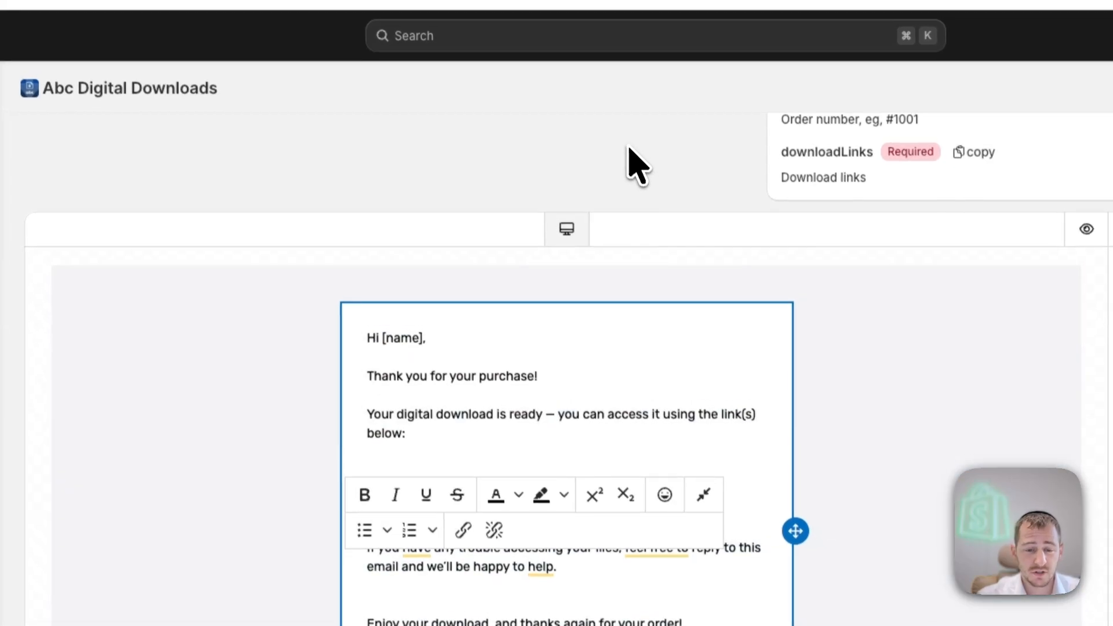
{"action": "left_click", "coordinate": [626, 138]}
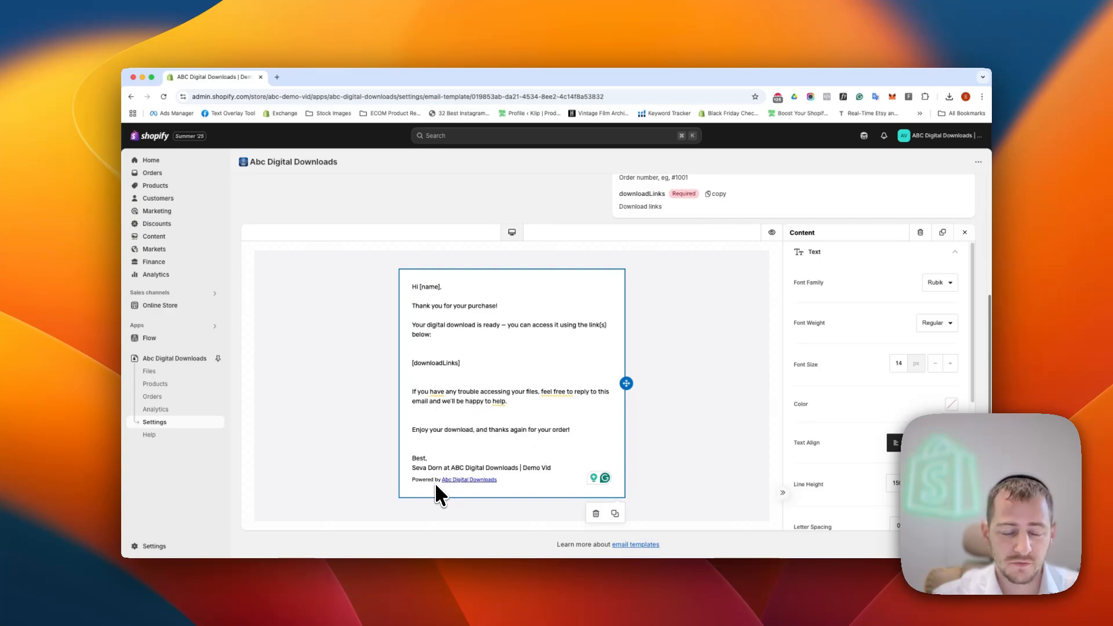
{"action": "left_click", "coordinate": [965, 233]}
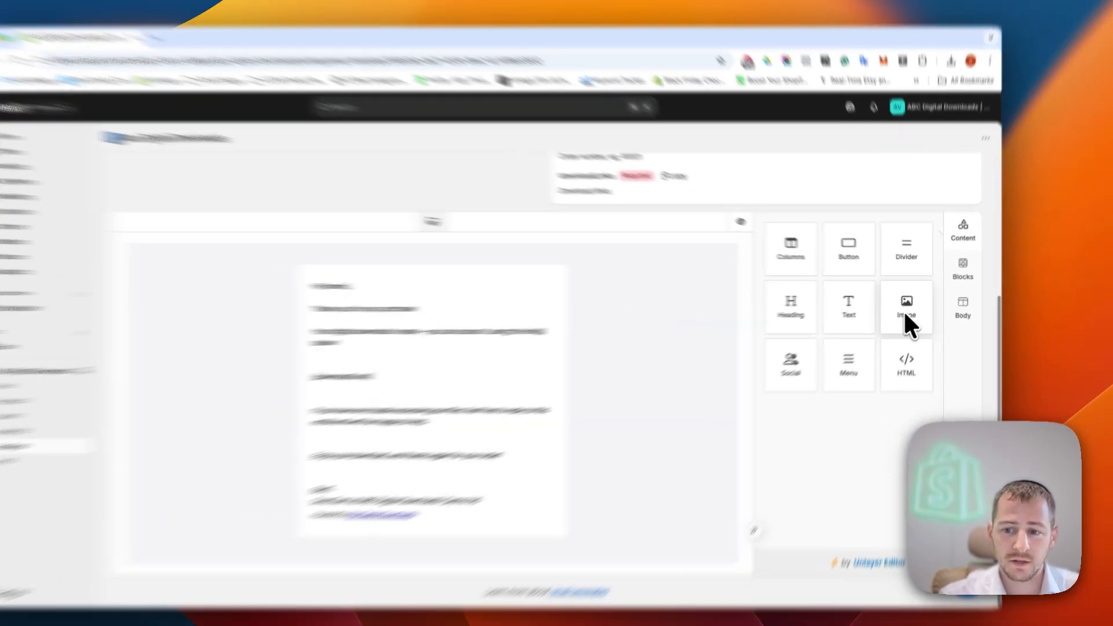
- Add an image block above the greeting and upload the e-book logo into it
{"action": "left_click_drag", "start_coordinate": [910, 305], "coordinate": [527, 271]}
{"action": "left_click_drag", "start_coordinate": [413, 171], "coordinate": [383, 178]}
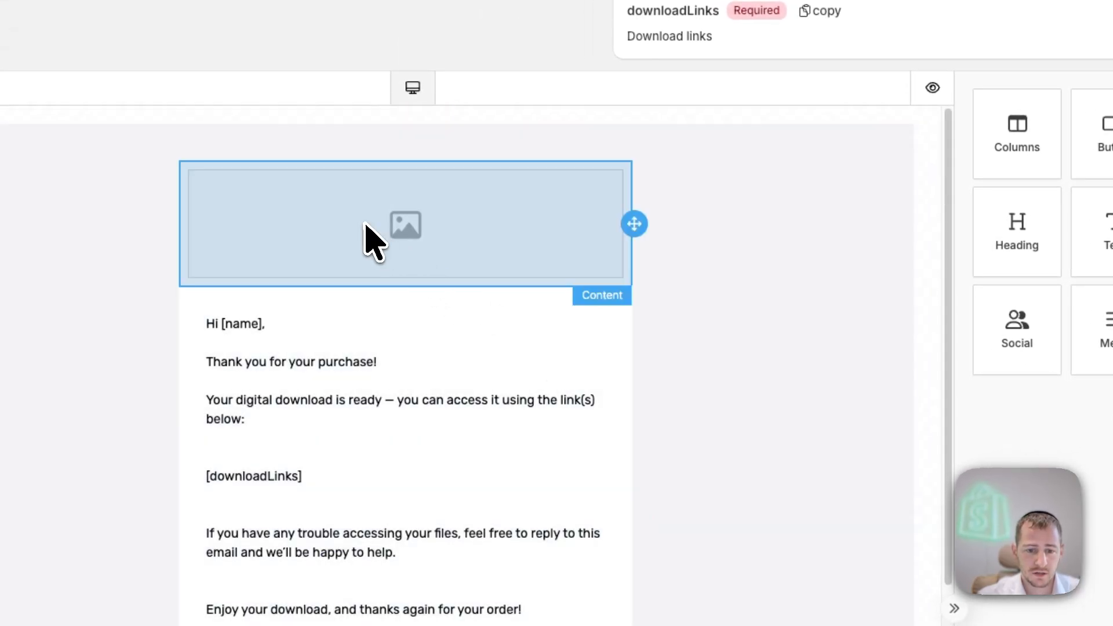
{"action": "left_click", "coordinate": [371, 238]}
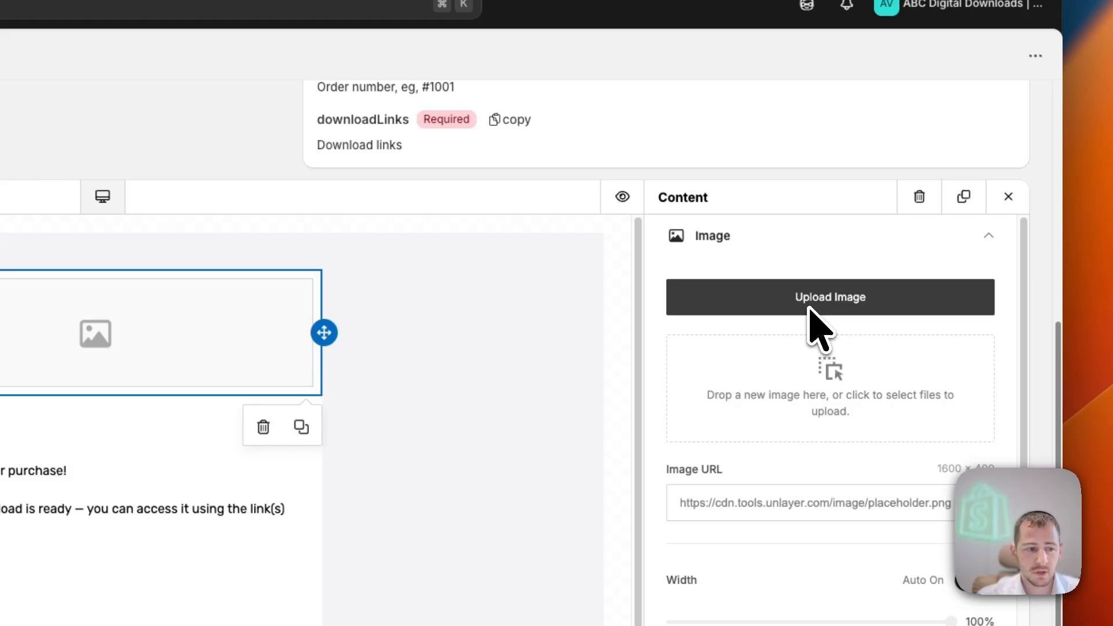
{"action": "left_click", "coordinate": [810, 305]}
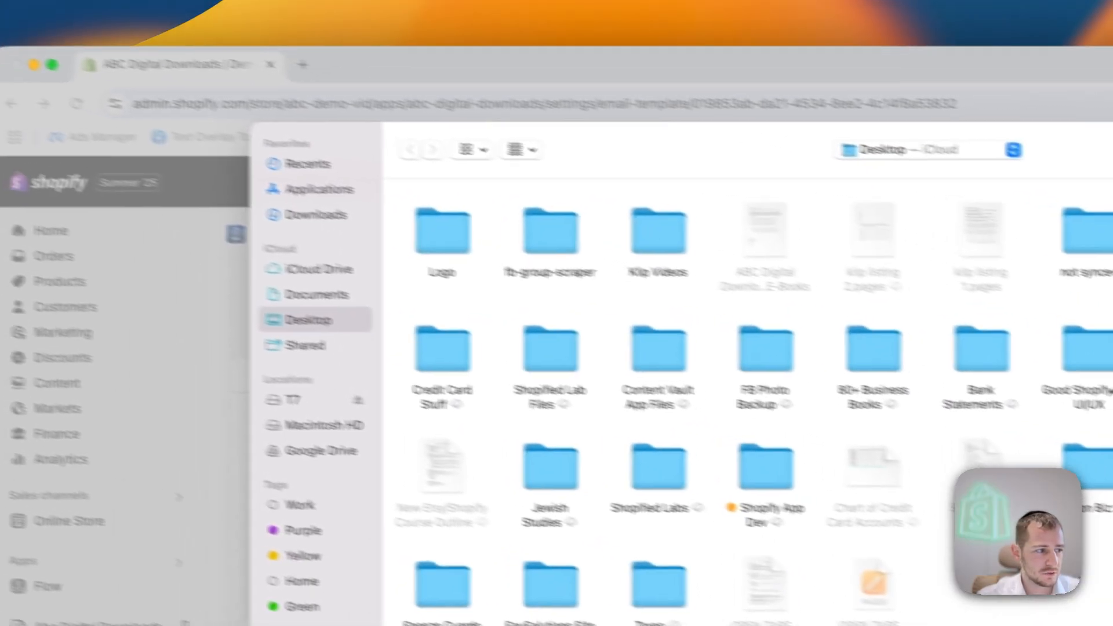
{"action": "key", "text": "Return"}
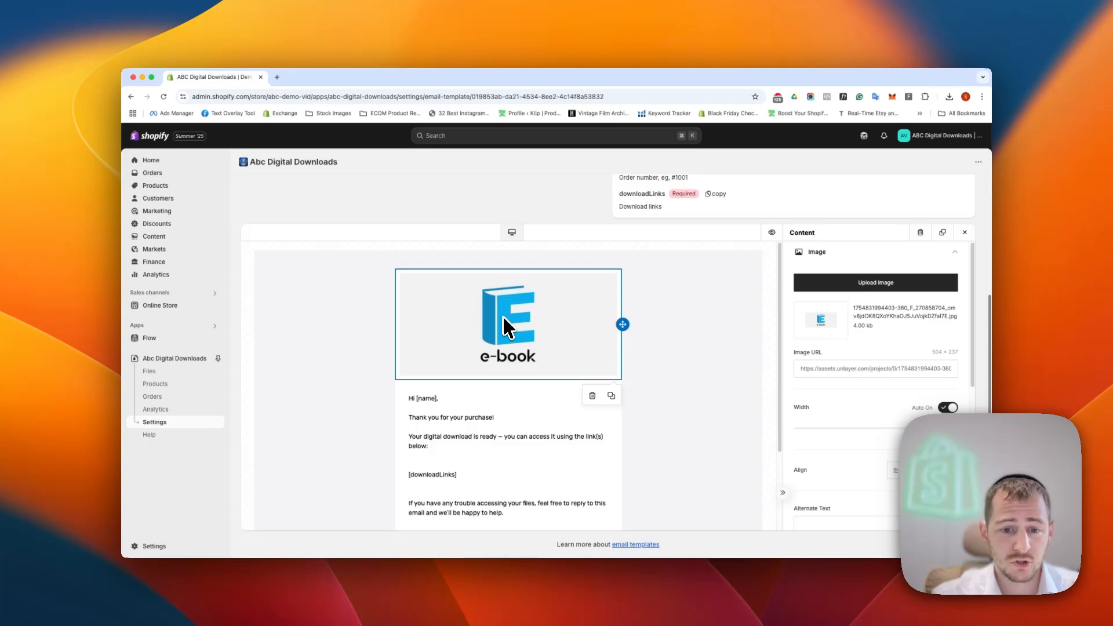
- Replace the name variable in the greeting with the firstName variable so it reads "Hi [firstName],"
{"action": "scroll", "coordinate": [499, 314], "scroll_direction": "down", "scroll_amount": 2}
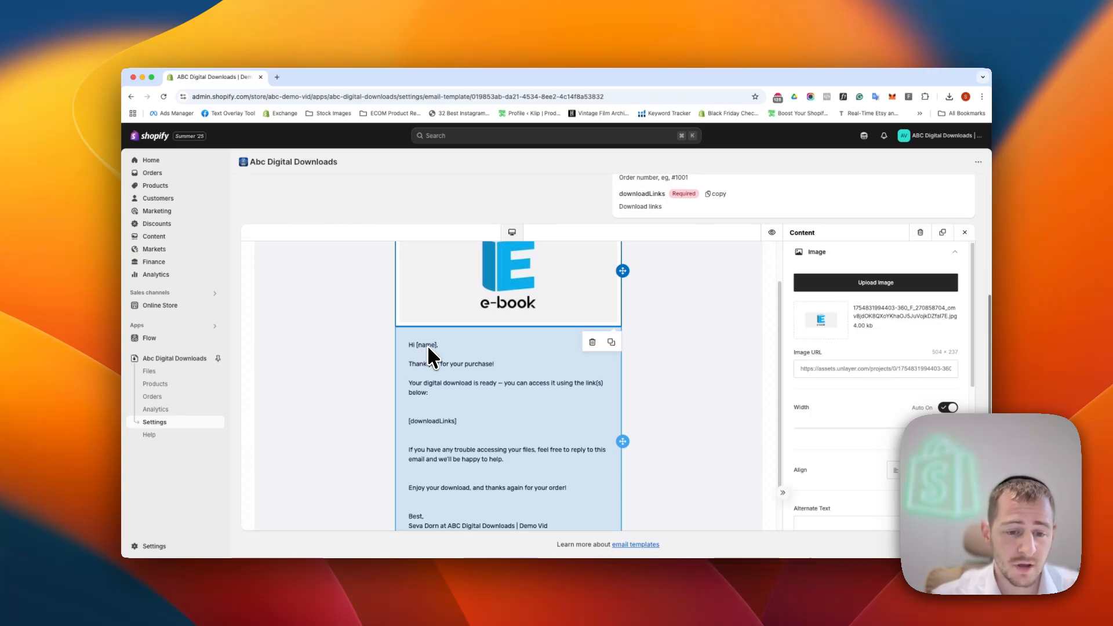
{"action": "scroll", "coordinate": [416, 343], "scroll_direction": "up", "scroll_amount": 2}
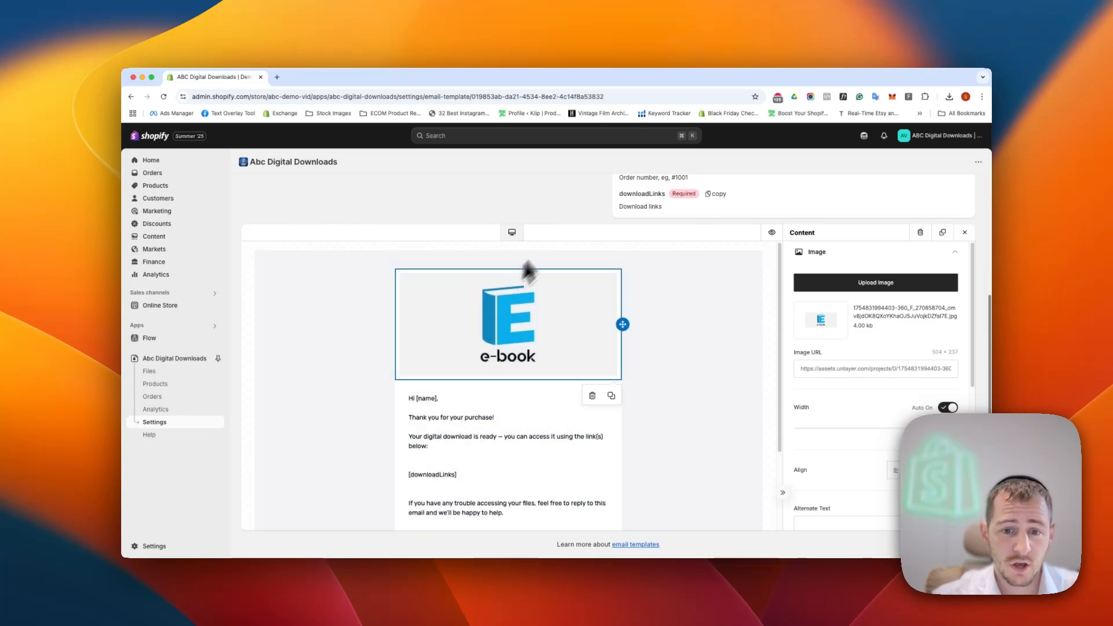
{"action": "scroll", "coordinate": [550, 256], "scroll_direction": "up", "scroll_amount": 3}
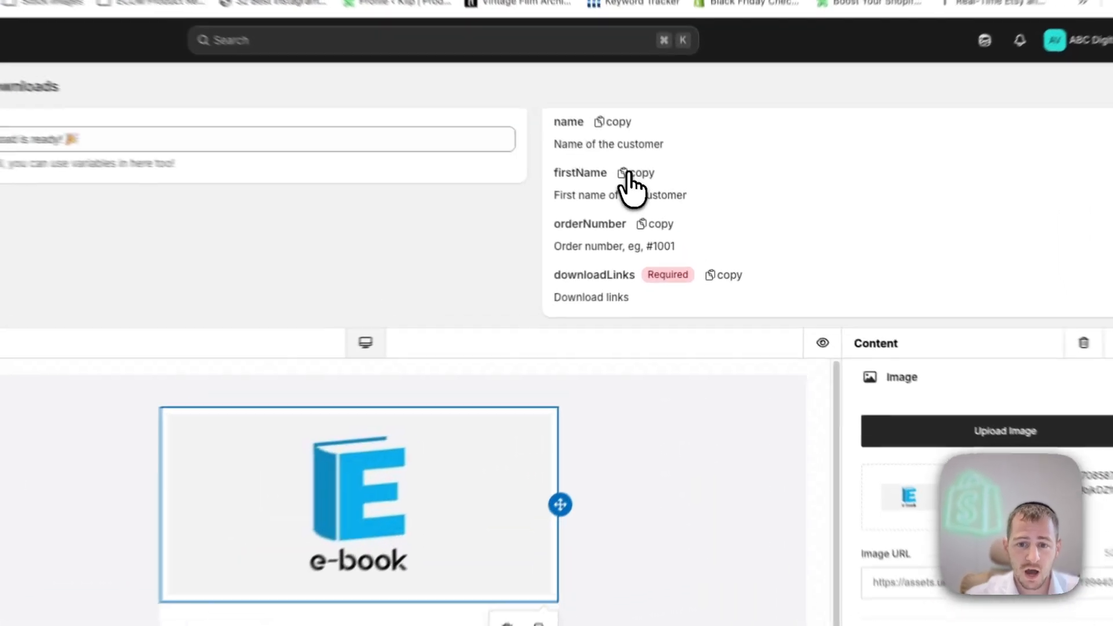
{"action": "scroll", "coordinate": [660, 211], "scroll_direction": "up", "scroll_amount": 4}
{"action": "scroll", "coordinate": [499, 401], "scroll_direction": "down", "scroll_amount": 5}
{"action": "left_click", "coordinate": [425, 446]}
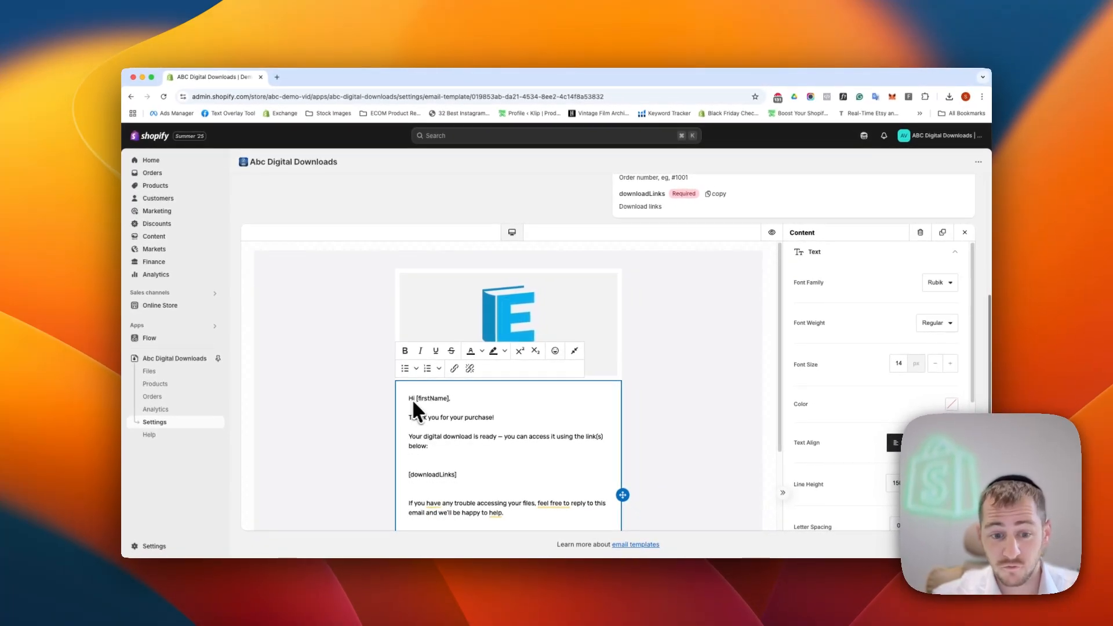
- Remove the sender's last name from the email signature, leaving only the first name before the store name
{"action": "scroll", "coordinate": [493, 371], "scroll_direction": "down", "scroll_amount": 3}
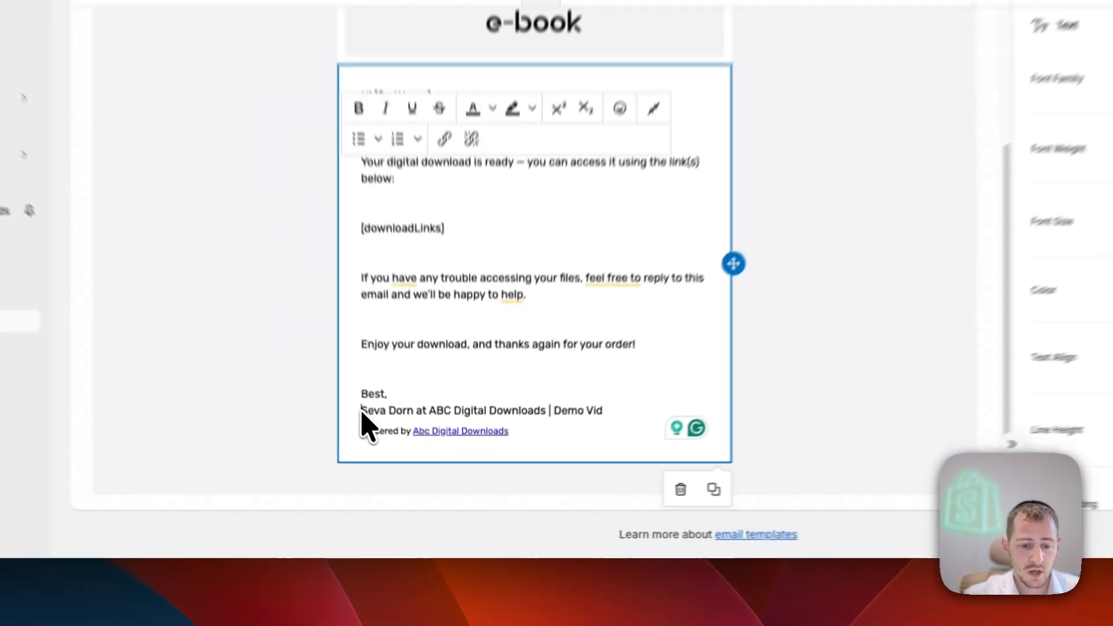
{"action": "left_click_drag", "start_coordinate": [409, 474], "coordinate": [433, 475]}
{"action": "left_click", "coordinate": [366, 394]}
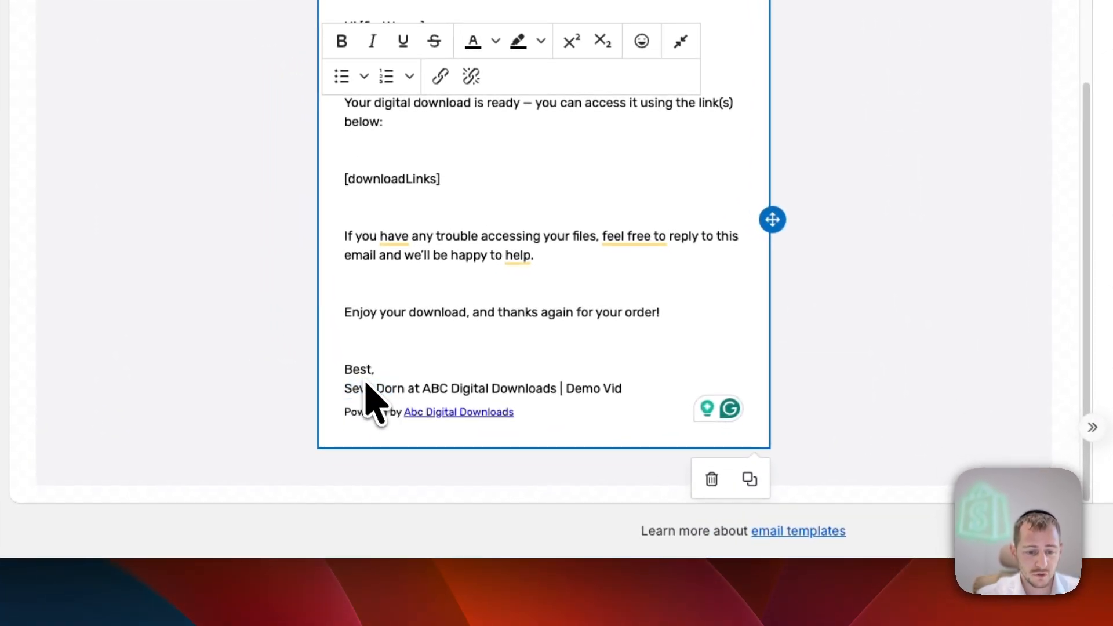
{"action": "double_click", "coordinate": [392, 388]}
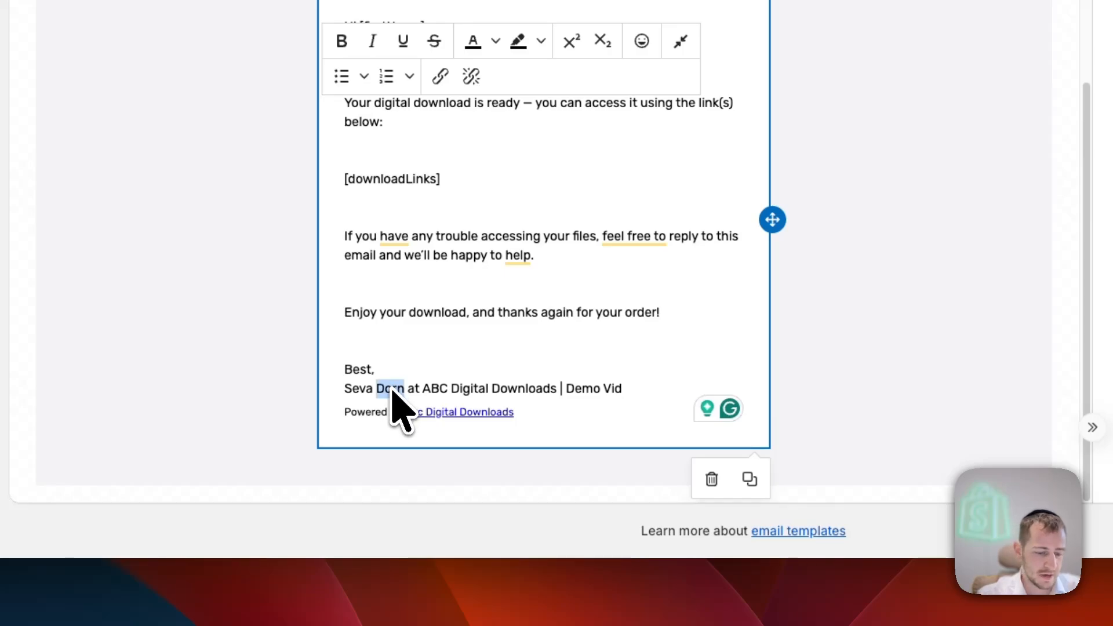
{"action": "key", "text": "BackSpace"}
- Delete "| Demo Vid" from the signature line so the store name reads "ABC Digital Downloads"
{"action": "left_click_drag", "start_coordinate": [391, 390], "coordinate": [610, 392]}
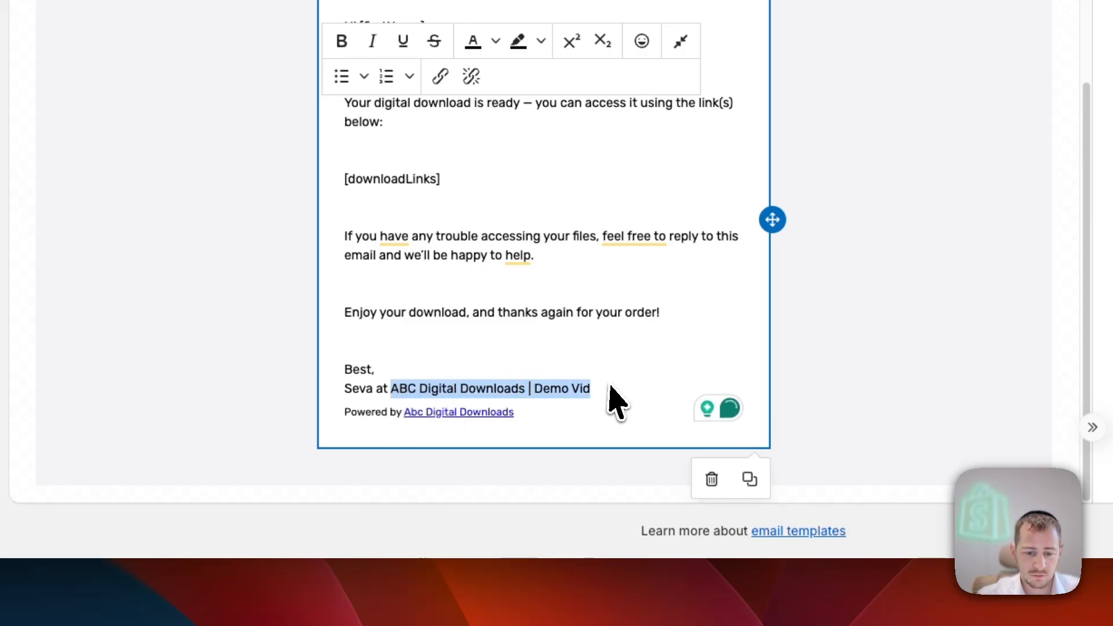
{"action": "left_click", "coordinate": [567, 387]}
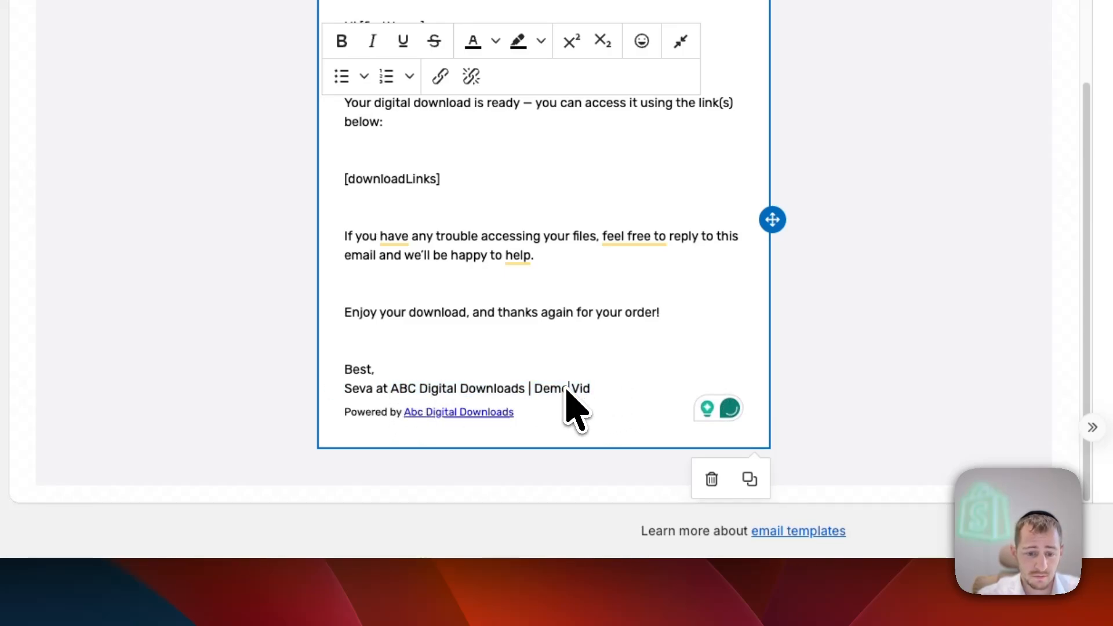
{"action": "left_click_drag", "start_coordinate": [391, 389], "coordinate": [606, 393]}
{"action": "left_click", "coordinate": [607, 393]}
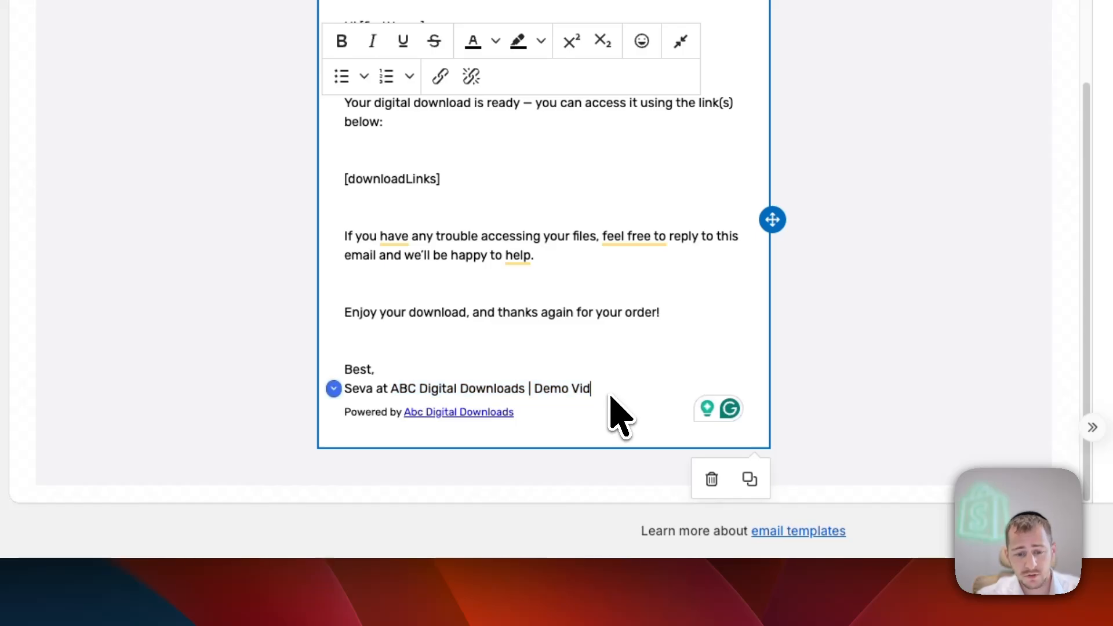
{"action": "key", "text": "BackSpace"}
{"action": "key", "text": "BackSpace"}
{"action": "key", "text": "BackSpace"}
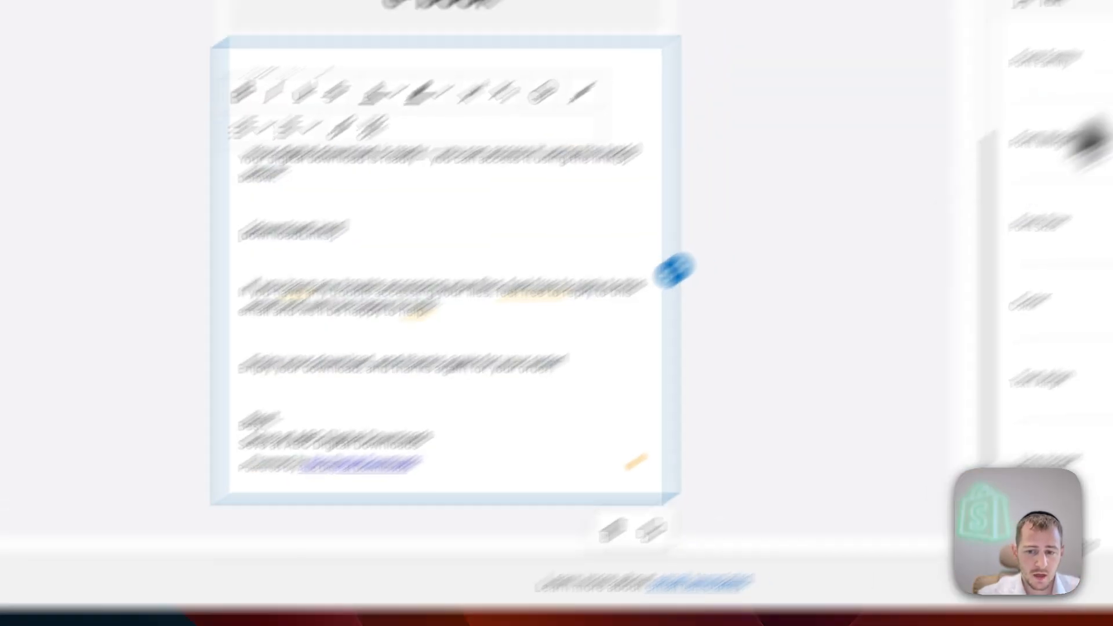
- Make the line "Thank you for your purchase!" bold and underlined, and close the text properties
{"action": "left_click", "coordinate": [1029, 205]}
{"action": "left_click", "coordinate": [437, 138]}
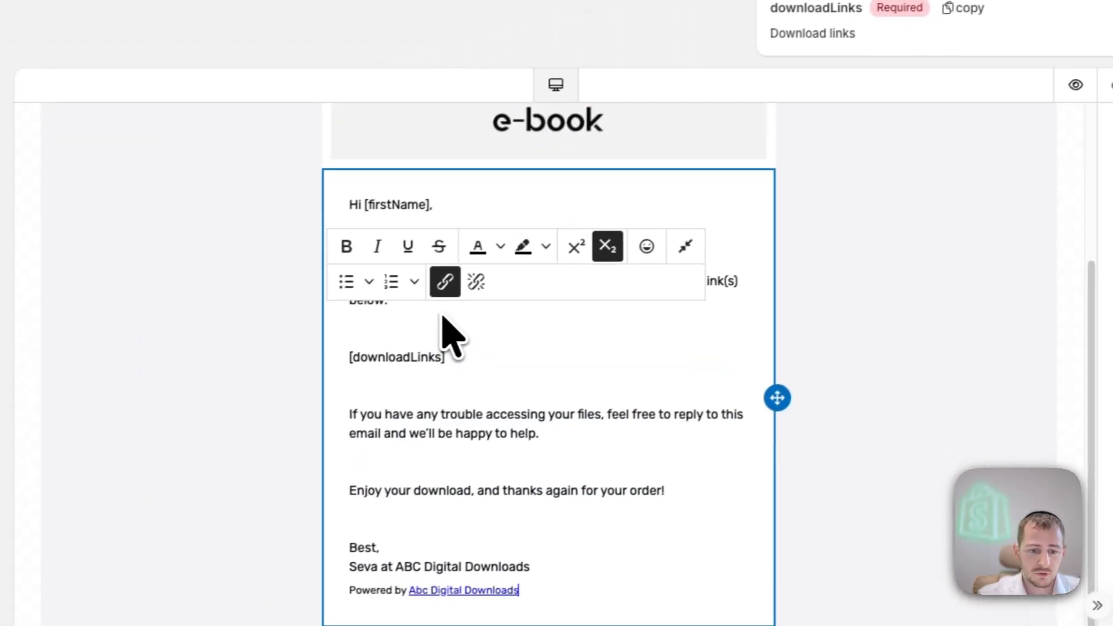
{"action": "left_click", "coordinate": [416, 308]}
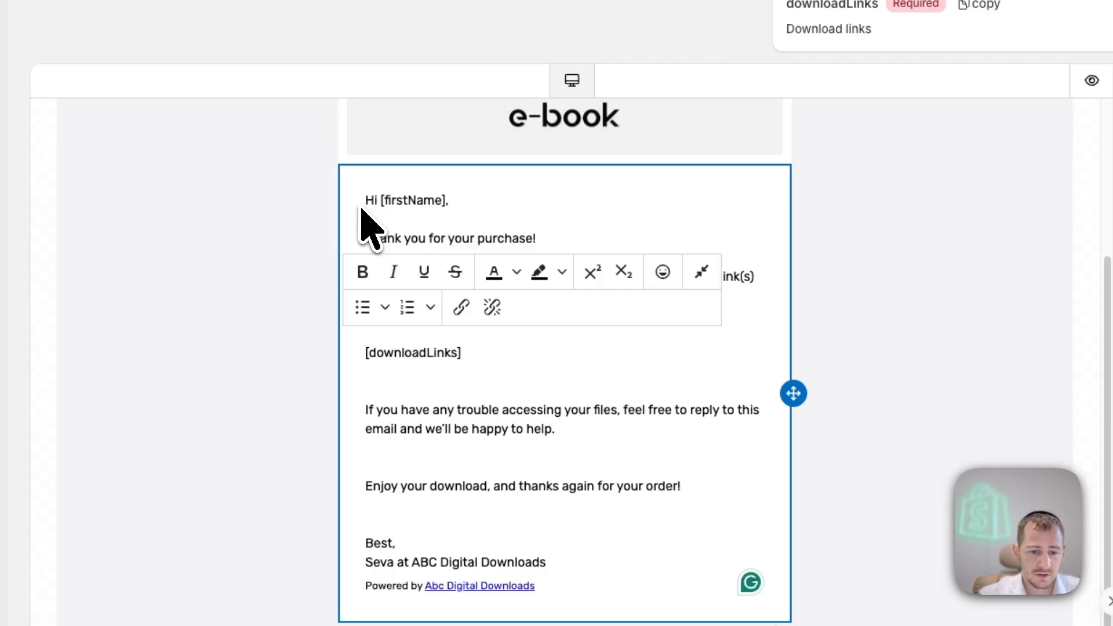
{"action": "left_click_drag", "start_coordinate": [366, 238], "coordinate": [535, 279]}
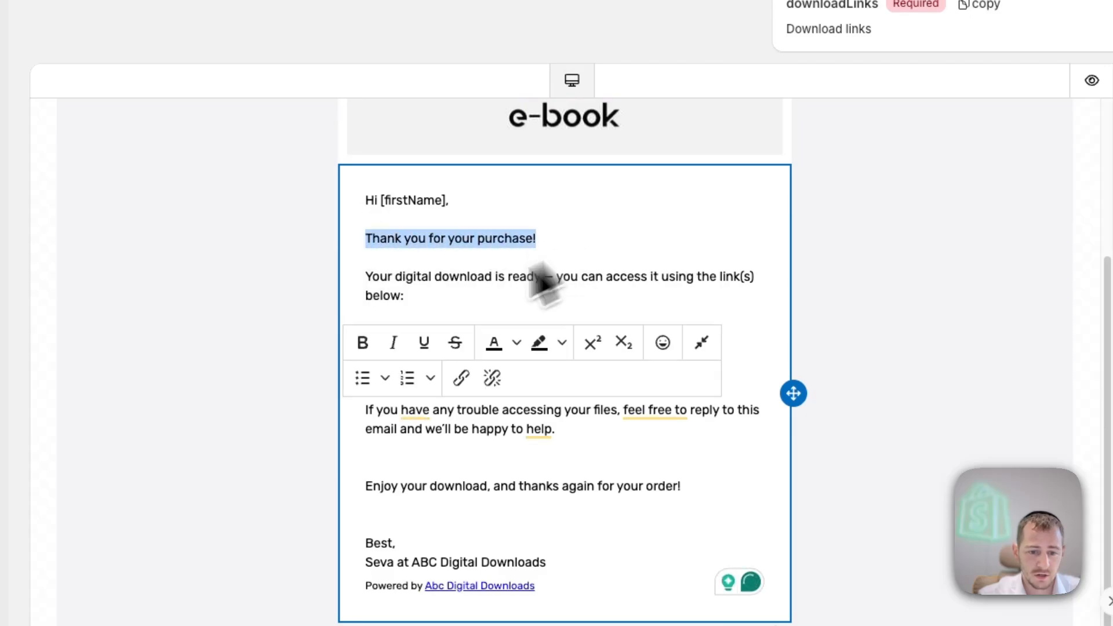
{"action": "left_click", "coordinate": [363, 344]}
{"action": "left_click", "coordinate": [424, 344]}
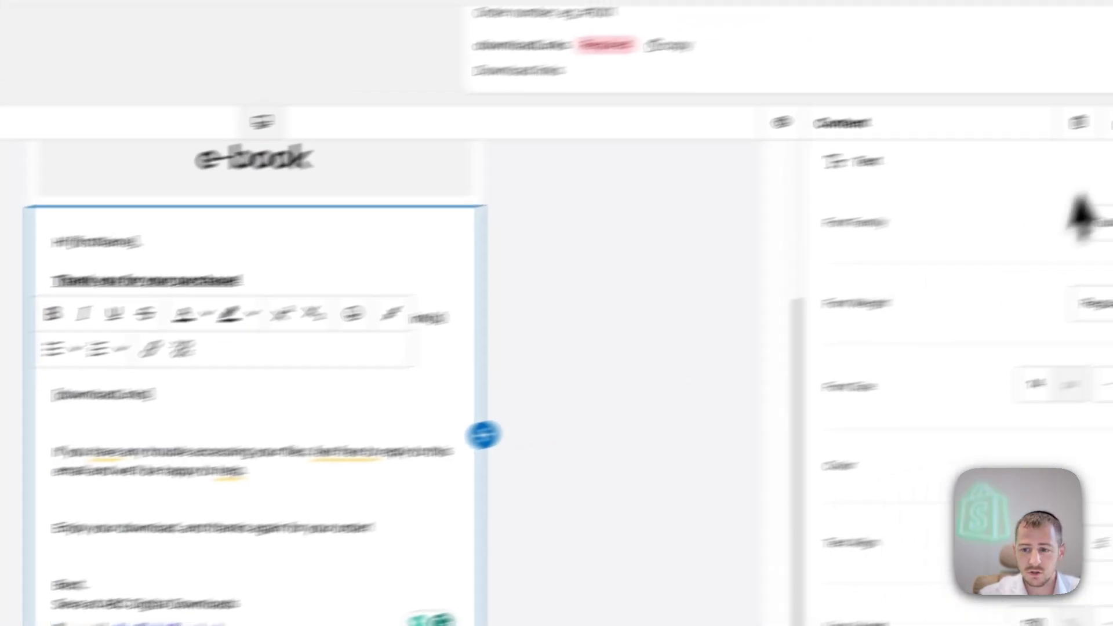
{"action": "left_click", "coordinate": [1009, 160]}
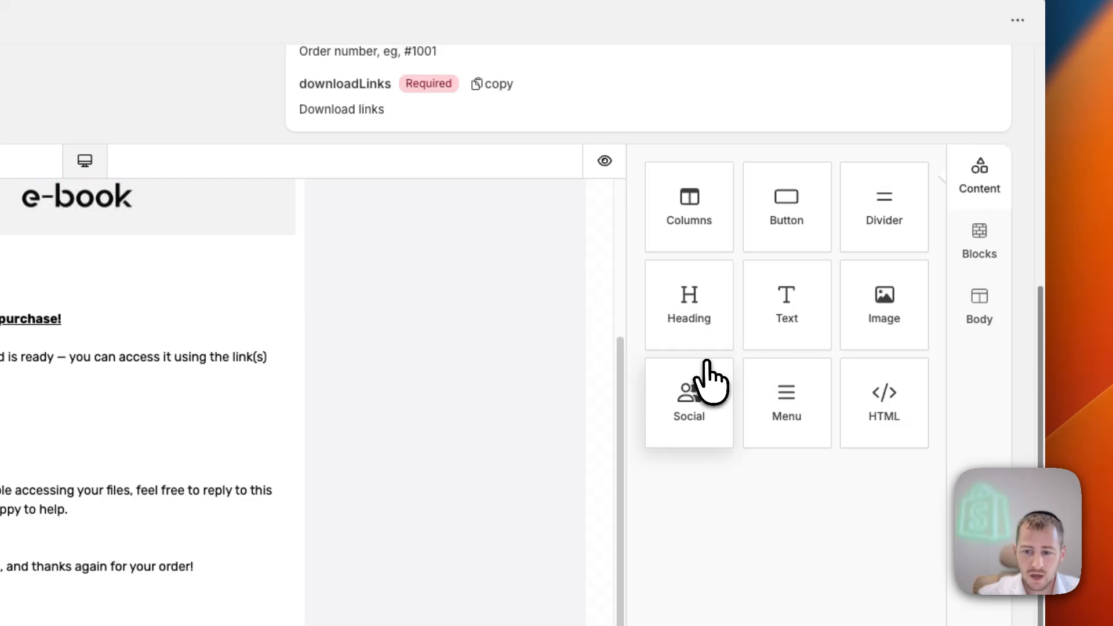
- Add a block of social icons beneath the email signature and delete it again
{"action": "left_click_drag", "start_coordinate": [708, 383], "coordinate": [507, 451]}
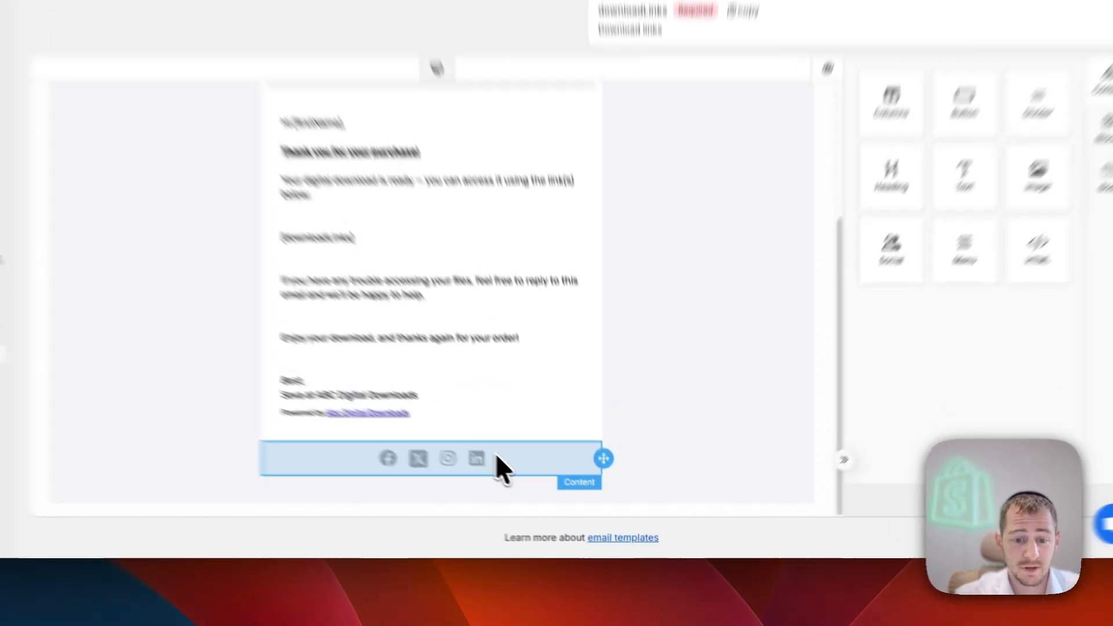
{"action": "right_click", "coordinate": [539, 490]}
{"action": "left_click", "coordinate": [492, 436]}
{"action": "left_click", "coordinate": [487, 435]}
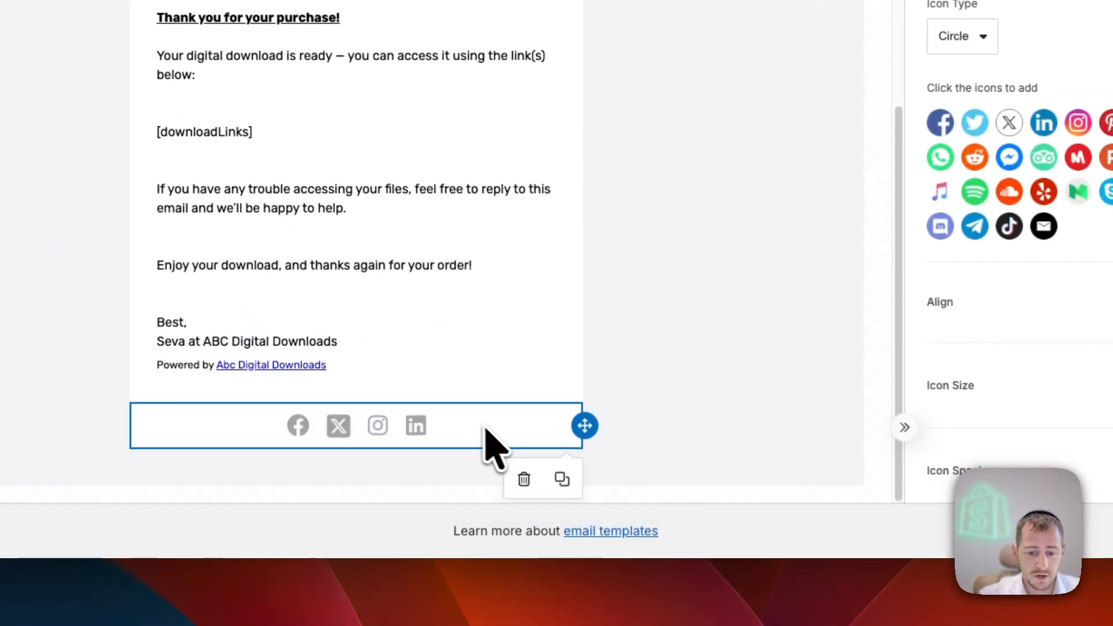
{"action": "left_click", "coordinate": [524, 479]}
{"action": "left_click", "coordinate": [712, 267]}
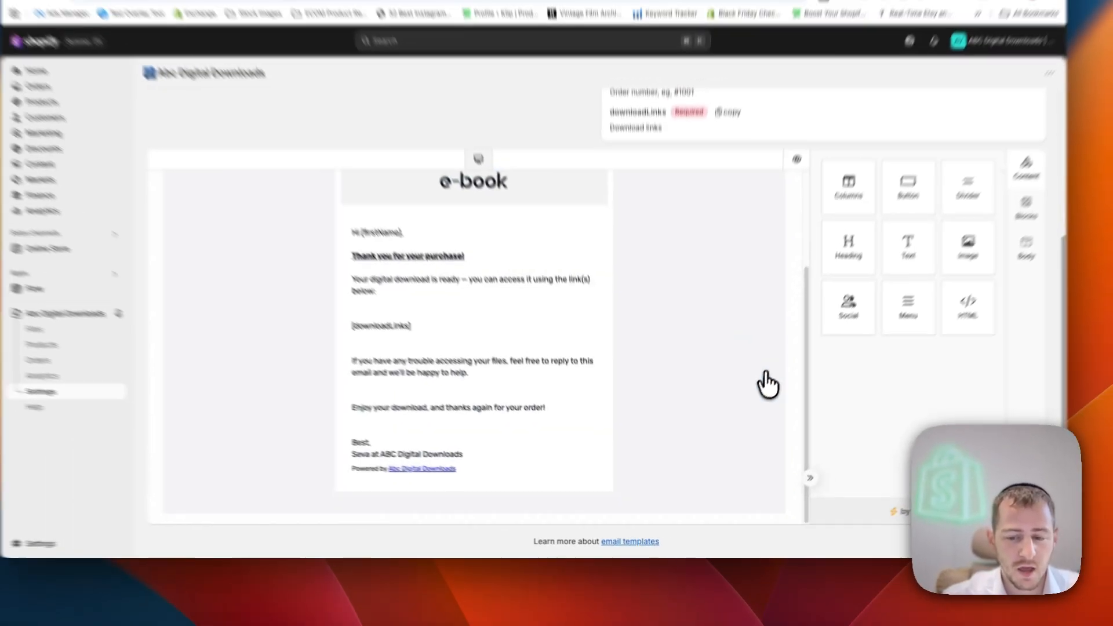
- Save the Order Download Links template, look over the updated email and return to the app settings
{"action": "scroll", "coordinate": [545, 390], "scroll_direction": "up", "scroll_amount": 10}
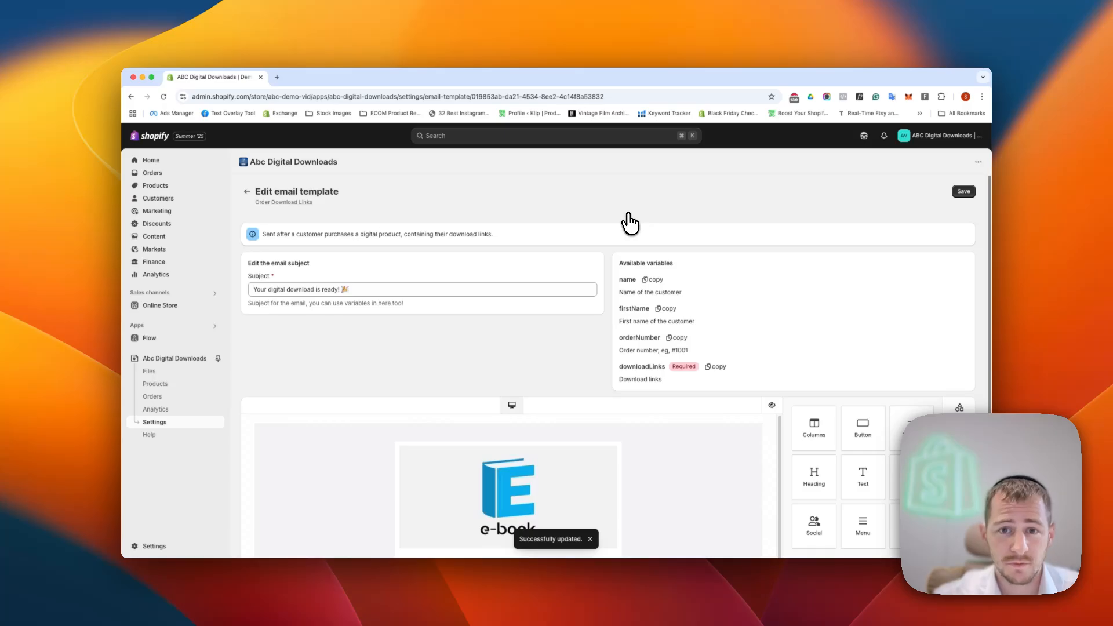
{"action": "scroll", "coordinate": [626, 241], "scroll_direction": "down", "scroll_amount": 5}
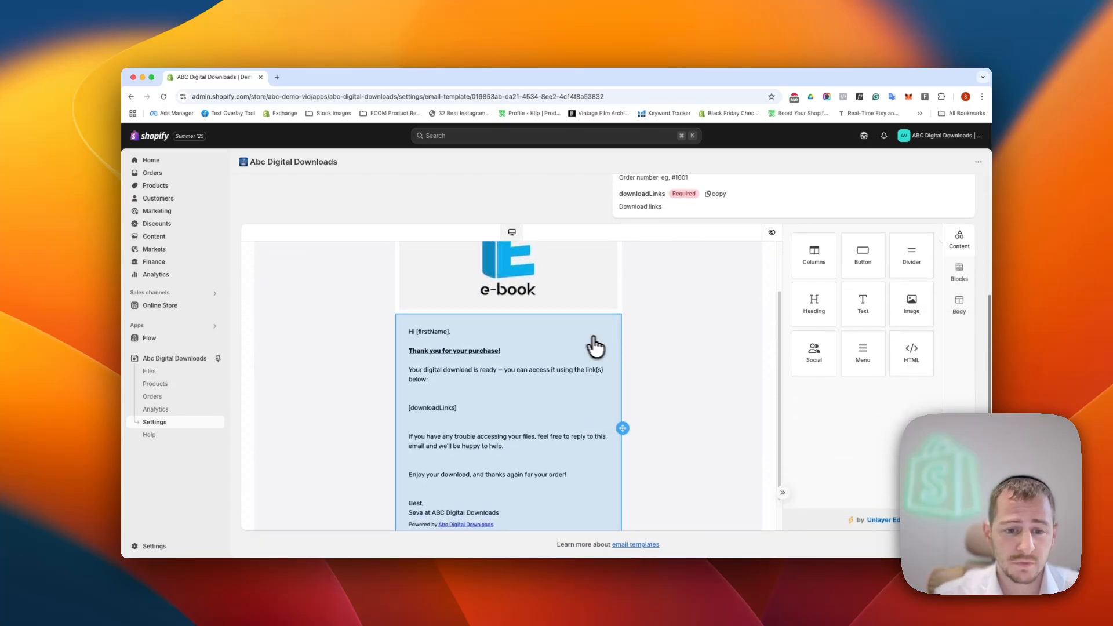
{"action": "scroll", "coordinate": [596, 346], "scroll_direction": "down", "scroll_amount": 2}
{"action": "scroll", "coordinate": [632, 339], "scroll_direction": "up", "scroll_amount": 3}
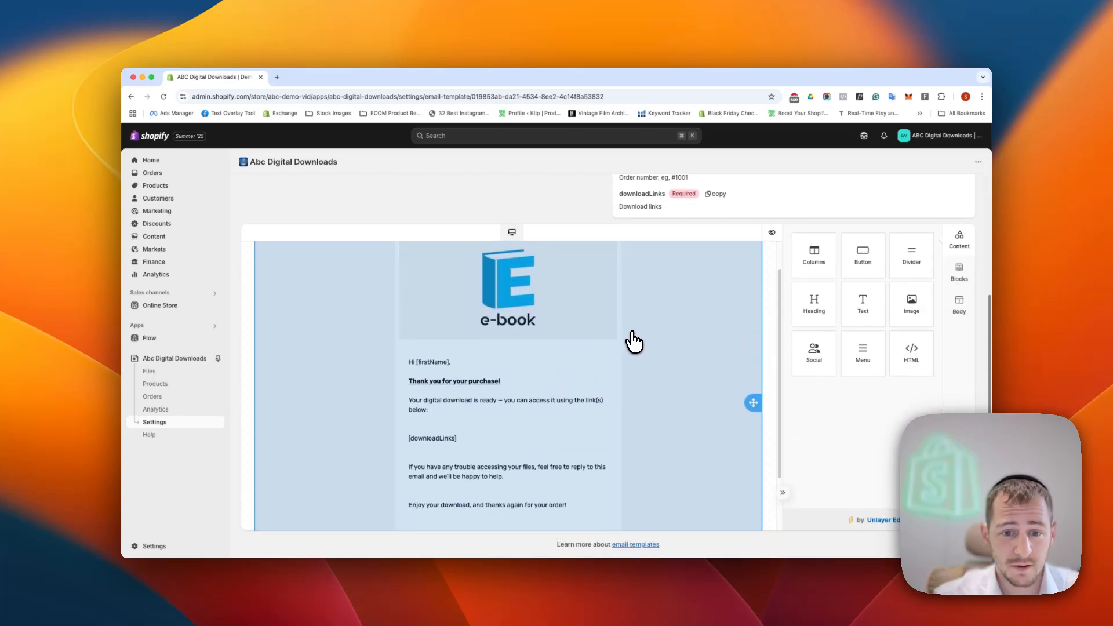
{"action": "scroll", "coordinate": [621, 318], "scroll_direction": "up", "scroll_amount": 5}
{"action": "left_click", "coordinate": [242, 190]}
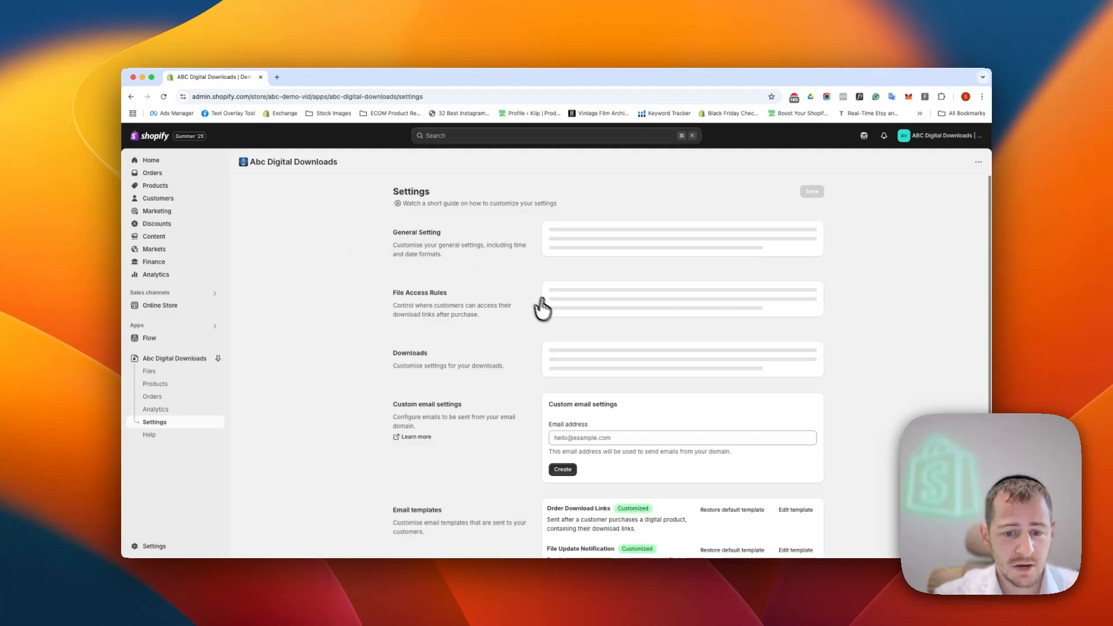
- Open the File Update Notification email template for editing
{"action": "scroll", "coordinate": [542, 313], "scroll_direction": "down", "scroll_amount": 10}
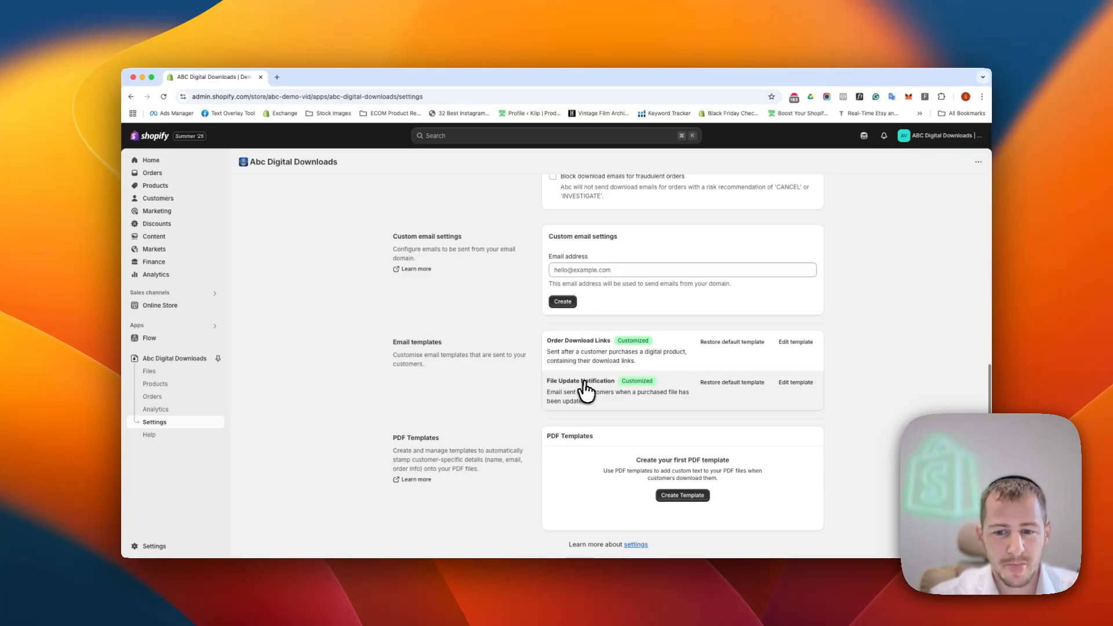
{"action": "left_click", "coordinate": [795, 383]}
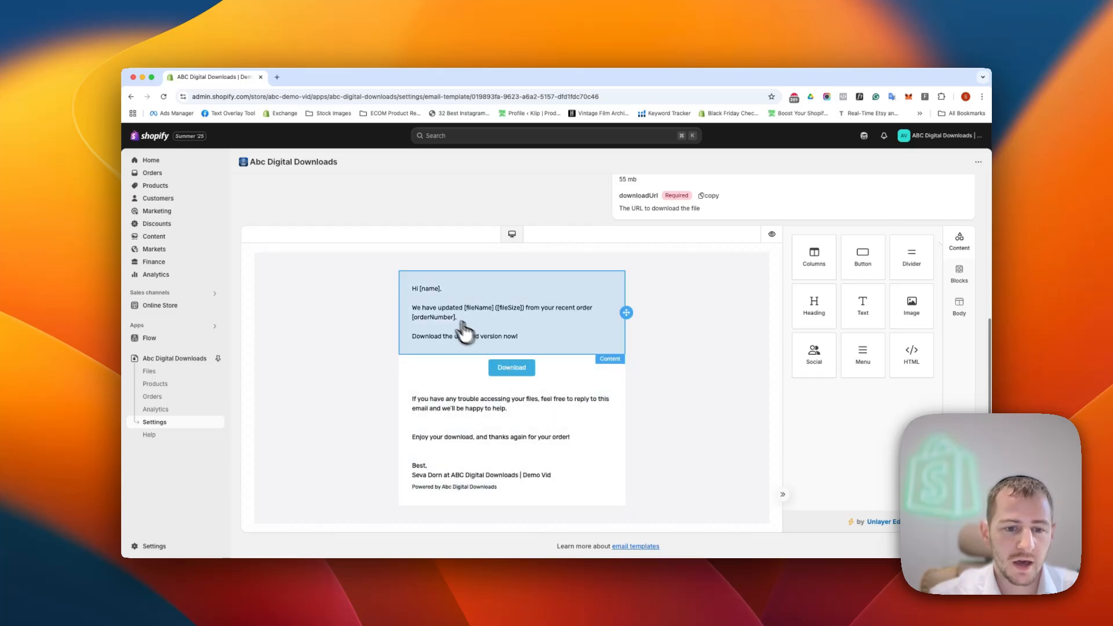
{"action": "scroll", "coordinate": [511, 316], "scroll_direction": "up", "scroll_amount": 3}
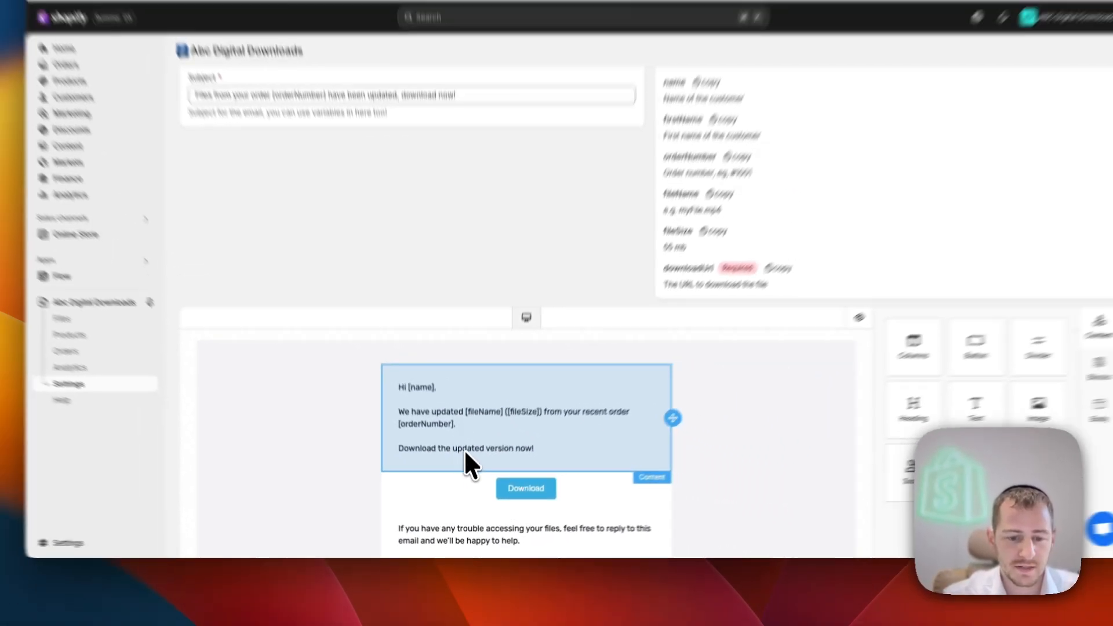
- Check the Download button's link URL against the available downloadUrl variable, and close the button's properties
{"action": "left_click", "coordinate": [580, 449]}
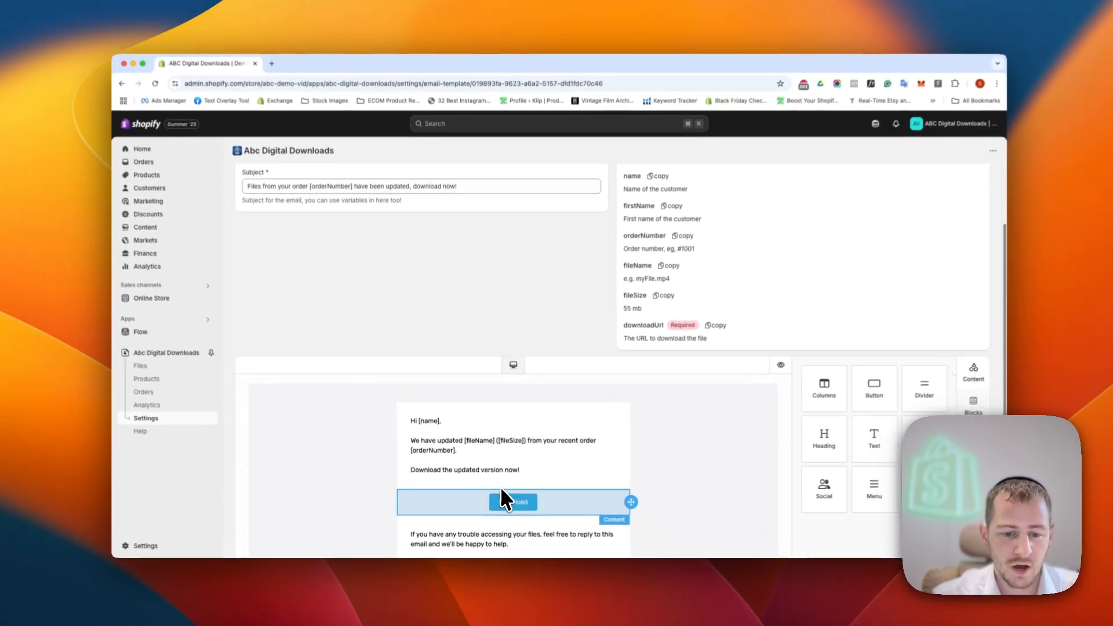
{"action": "left_click", "coordinate": [521, 503]}
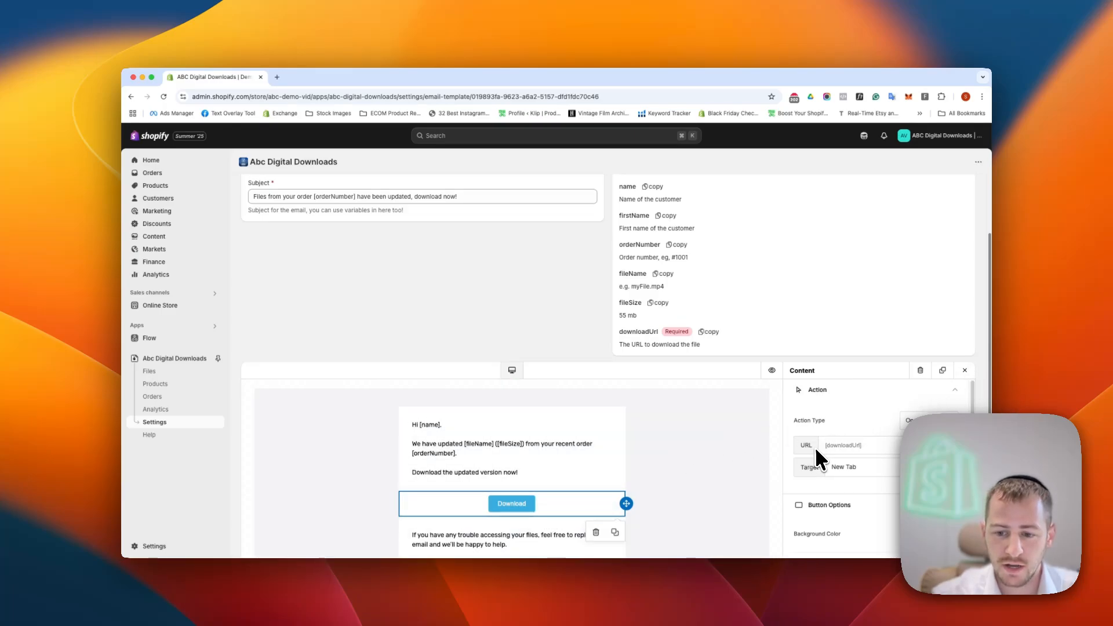
{"action": "scroll", "coordinate": [650, 248], "scroll_direction": "up", "scroll_amount": 2}
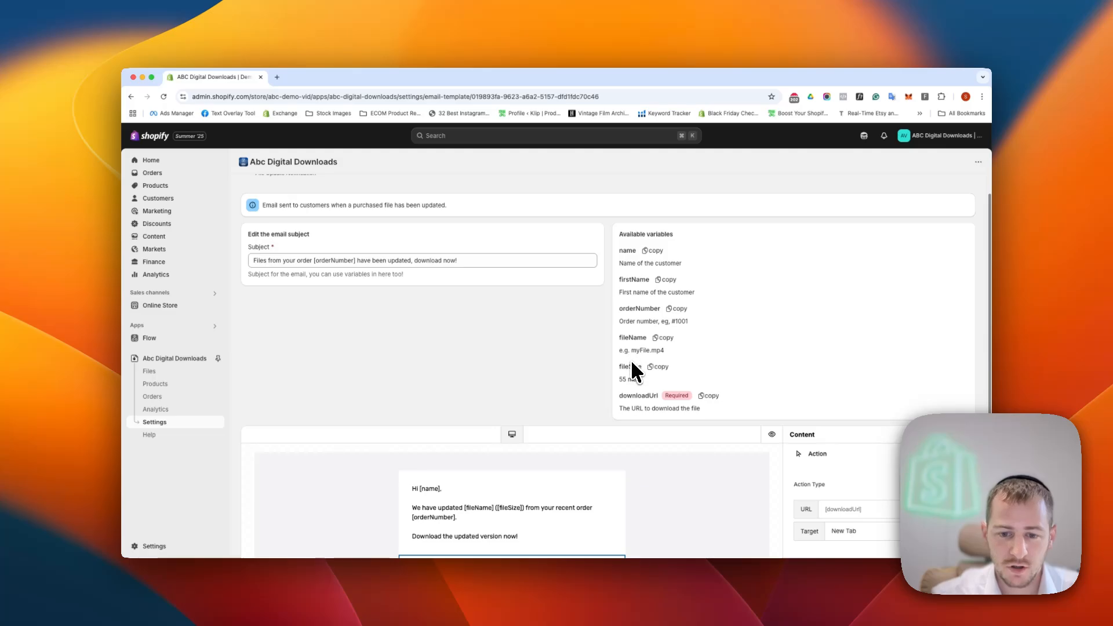
{"action": "scroll", "coordinate": [638, 383], "scroll_direction": "down", "scroll_amount": 2}
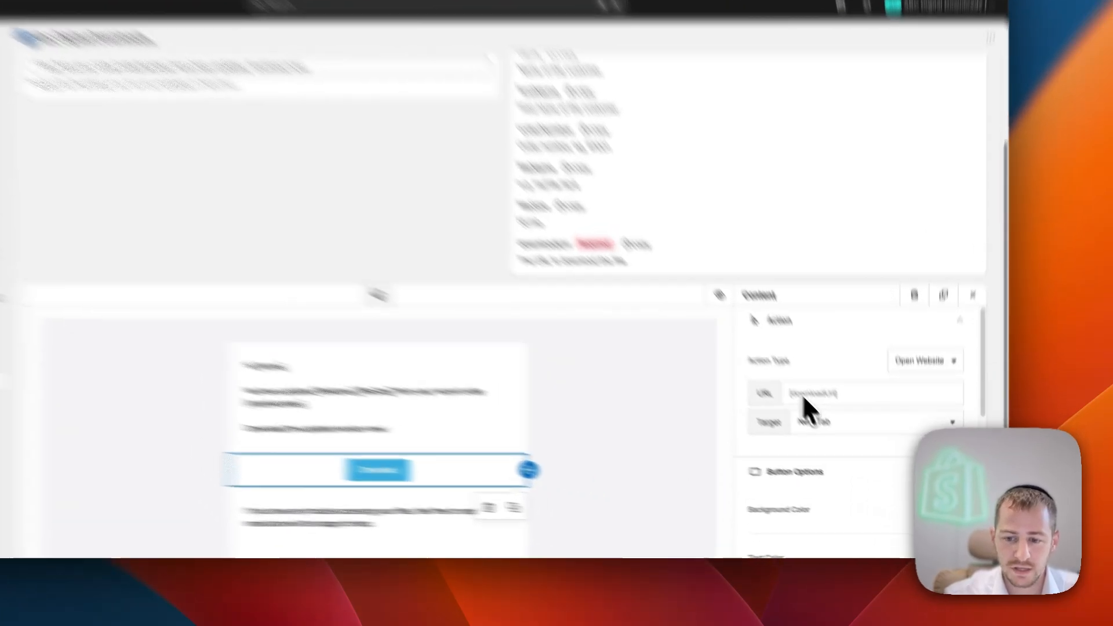
{"action": "left_click", "coordinate": [838, 432]}
{"action": "scroll", "coordinate": [840, 433], "scroll_direction": "down", "scroll_amount": 1}
{"action": "scroll", "coordinate": [575, 431], "scroll_direction": "down", "scroll_amount": 2}
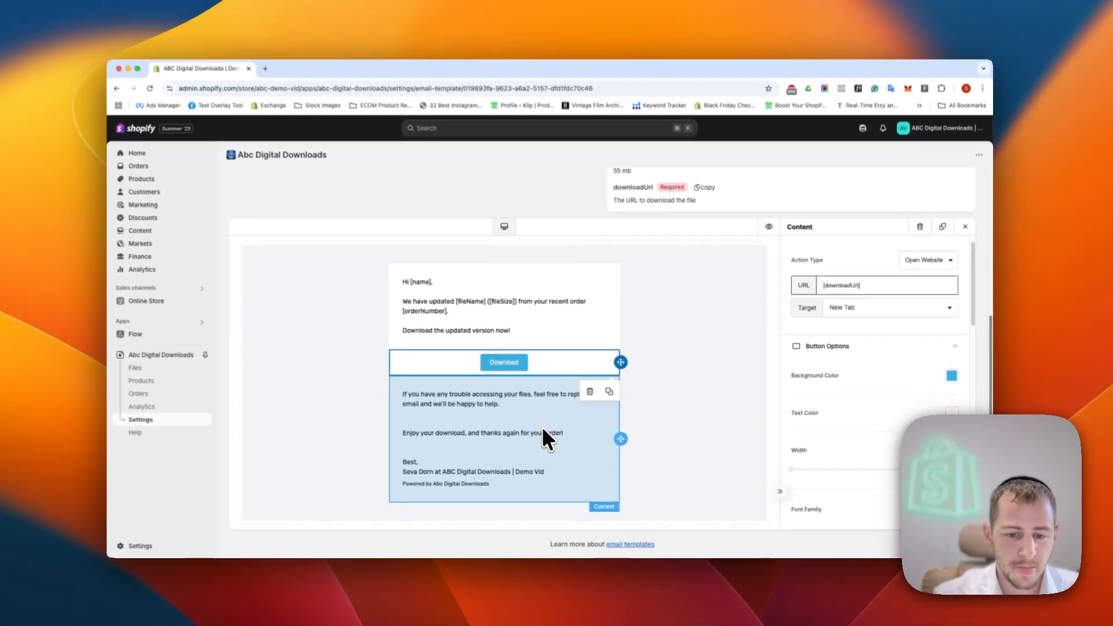
{"action": "left_click", "coordinate": [969, 214]}
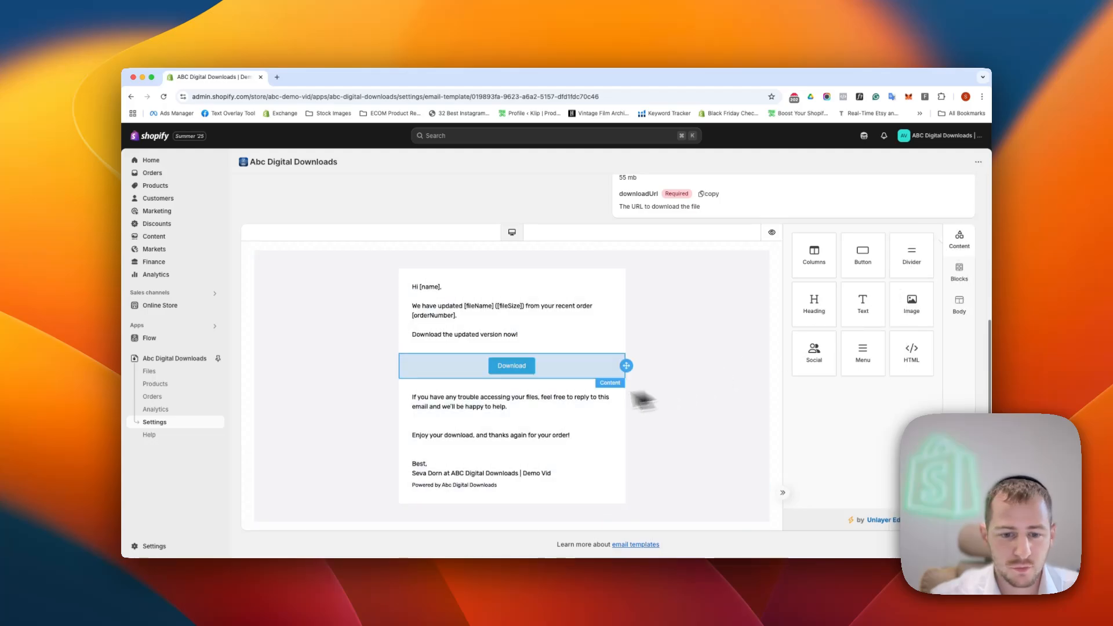
- Add an image block above the greeting in the File Update Notification email and upload the e-book logo to it
{"action": "left_click_drag", "start_coordinate": [912, 300], "coordinate": [505, 279]}
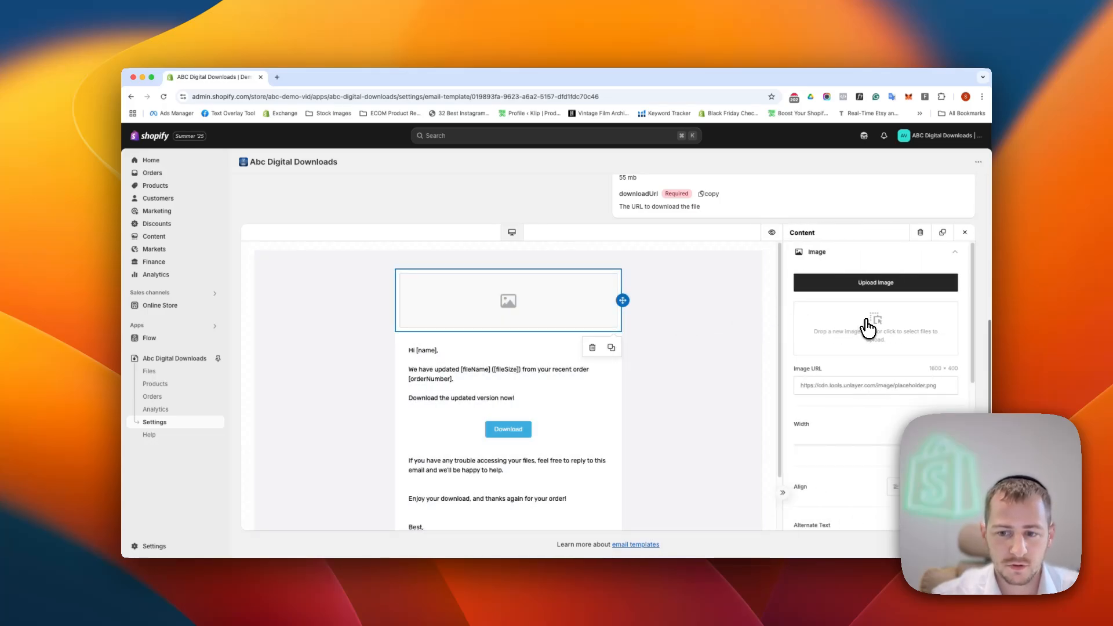
{"action": "left_click", "coordinate": [865, 323]}
{"action": "left_click", "coordinate": [344, 165]}
{"action": "key", "text": "Return"}
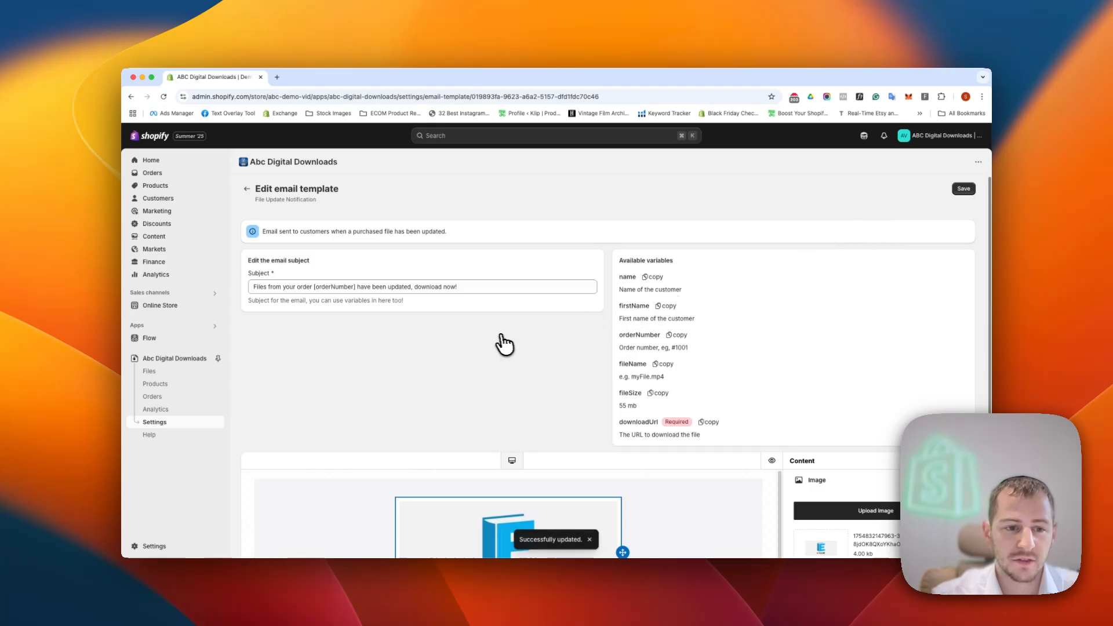
- Save the File Update Notification template and return to the email templates in the app settings
{"action": "left_click", "coordinate": [247, 189]}
{"action": "scroll", "coordinate": [562, 357], "scroll_direction": "down", "scroll_amount": 10}
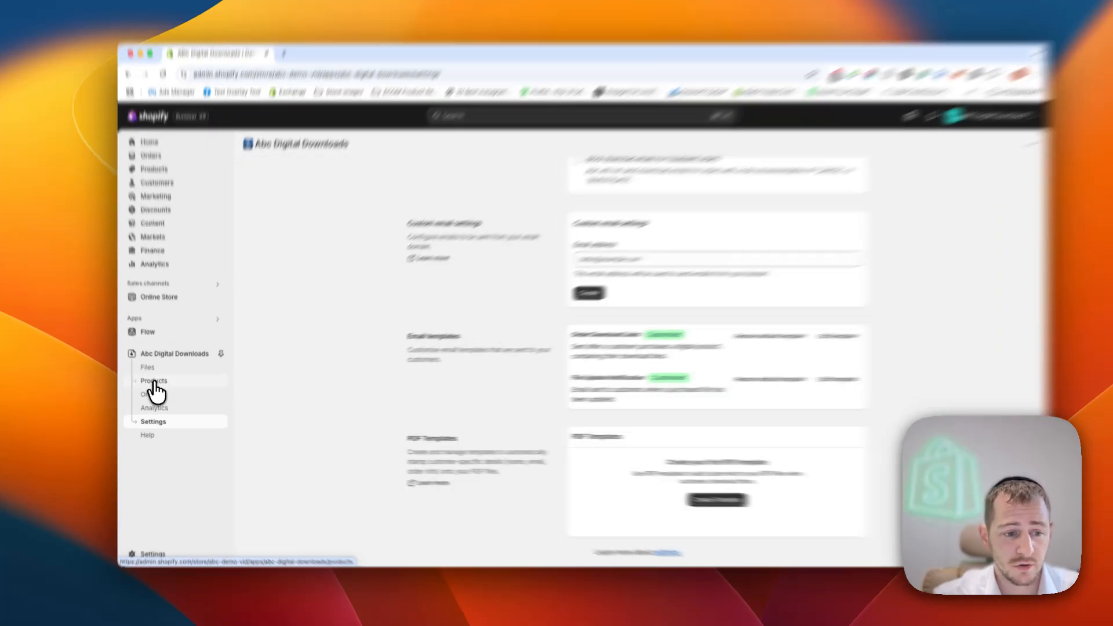
- Open the Nature Stock Photo Pack product in Abc Digital Downloads and its connected file "StockSnap_GBUFTJIRSS copy.jpg"
{"action": "left_click", "coordinate": [155, 385]}
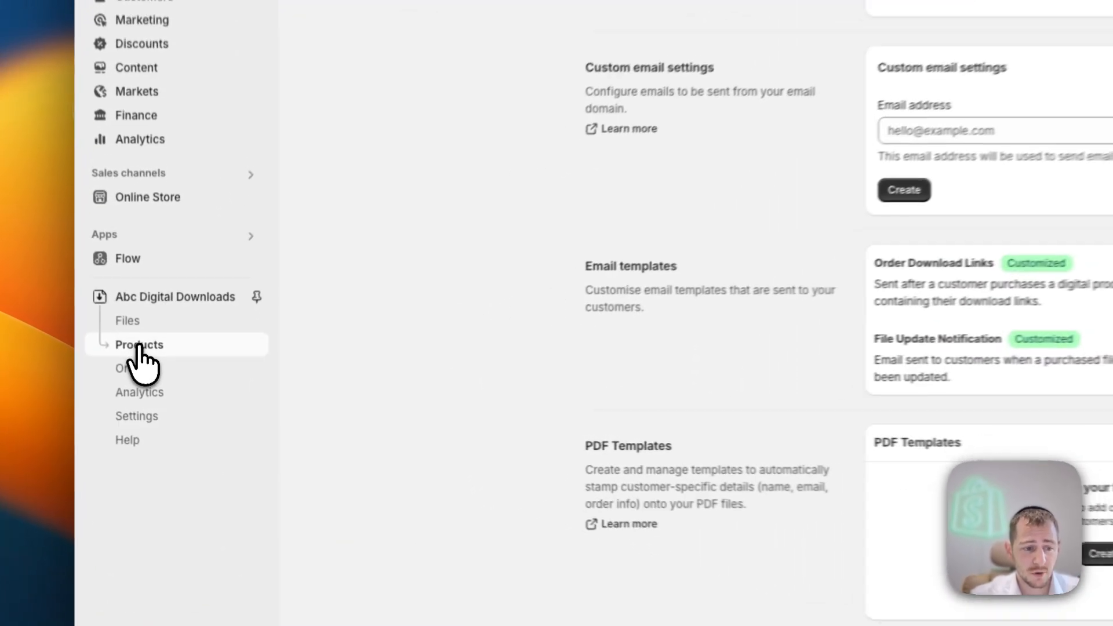
{"action": "left_click", "coordinate": [597, 268]}
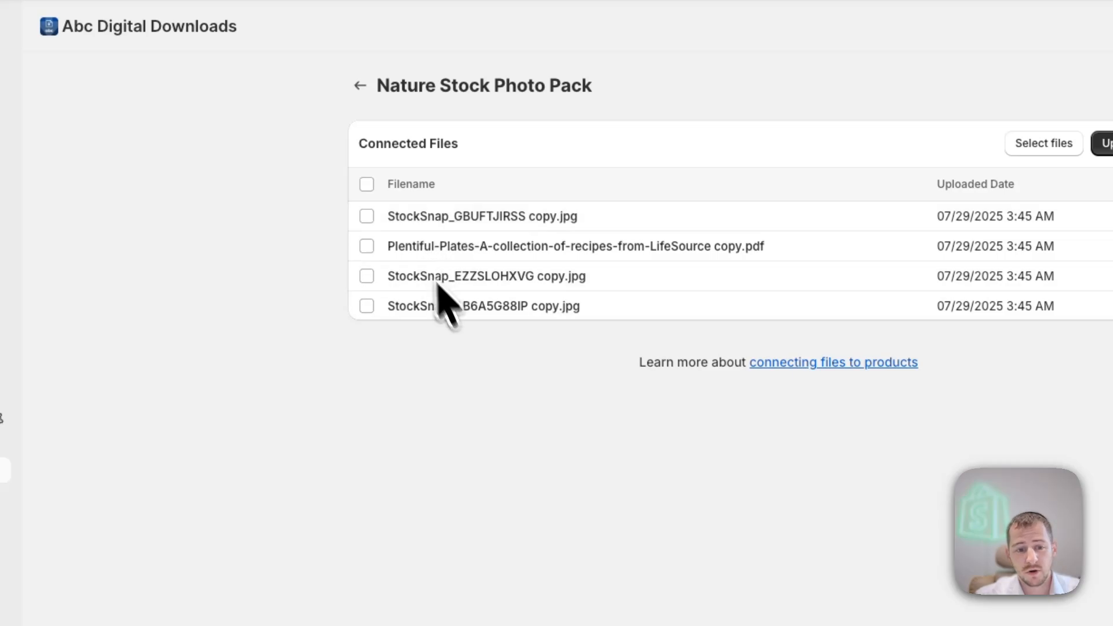
{"action": "left_click", "coordinate": [422, 219]}
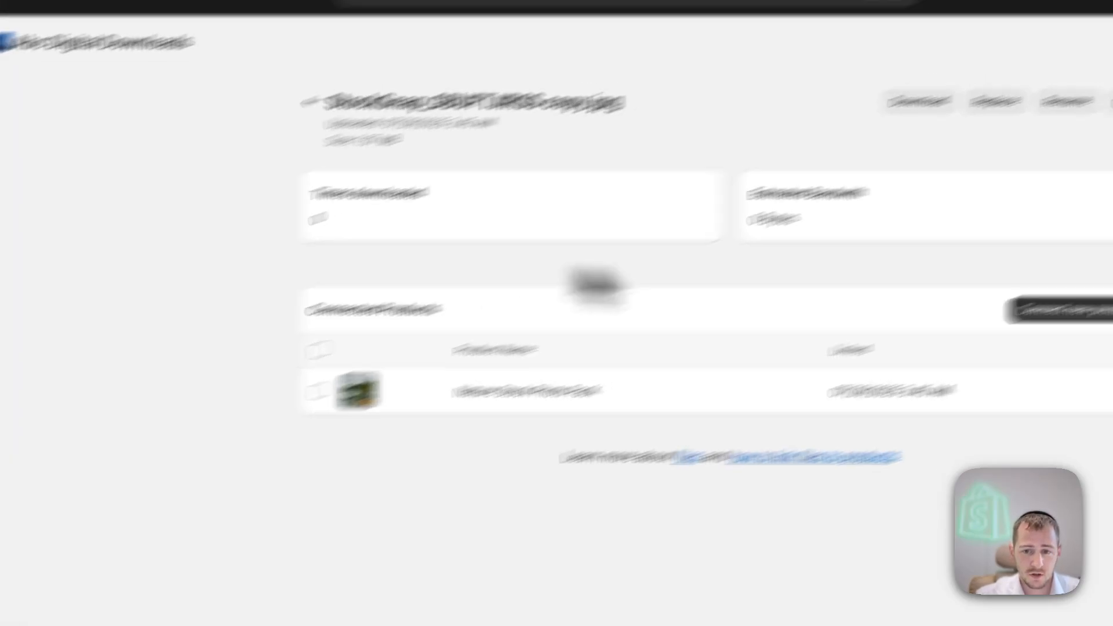